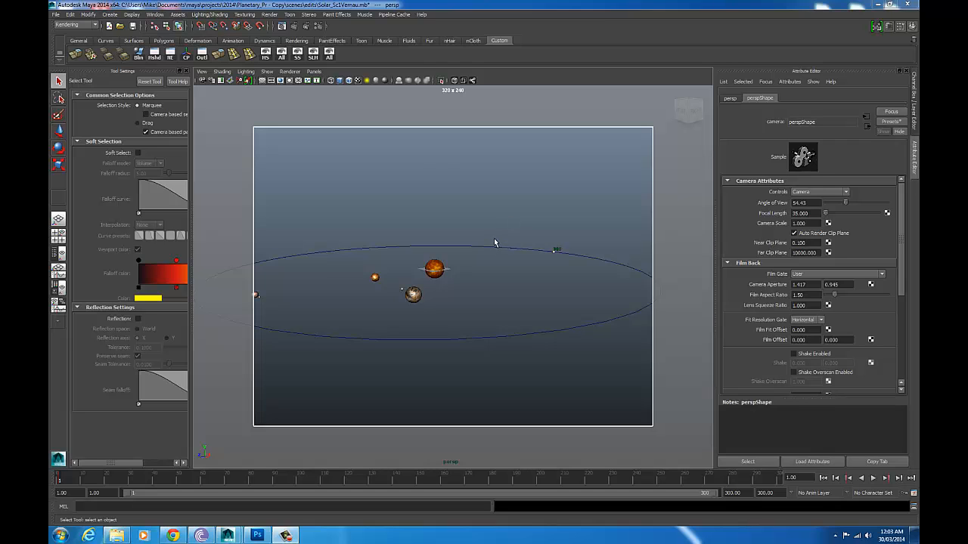
# Set the render image size to a width of 720 and a height of 480 pixels in the render settings
pyautogui.click(317, 27)
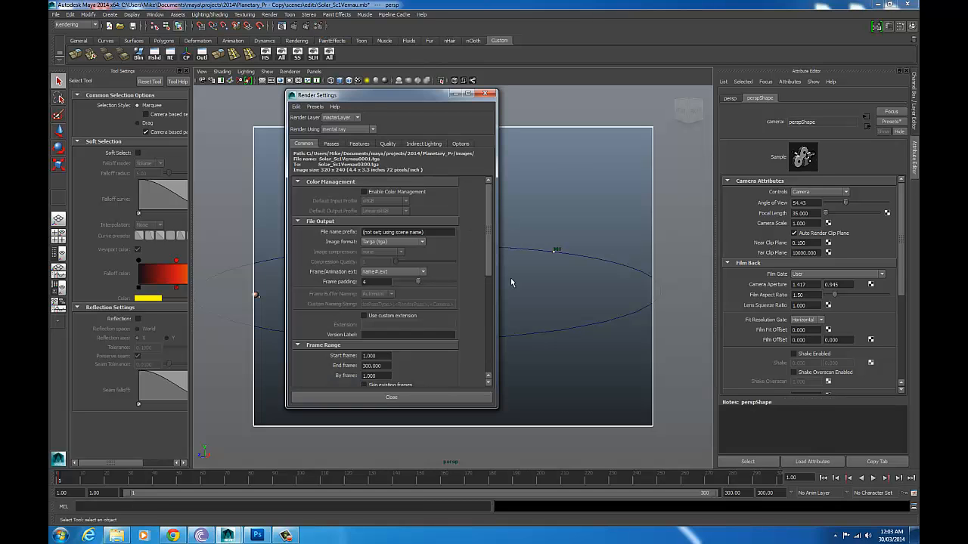
pyautogui.moveTo(489, 232); pyautogui.dragTo(484, 310)
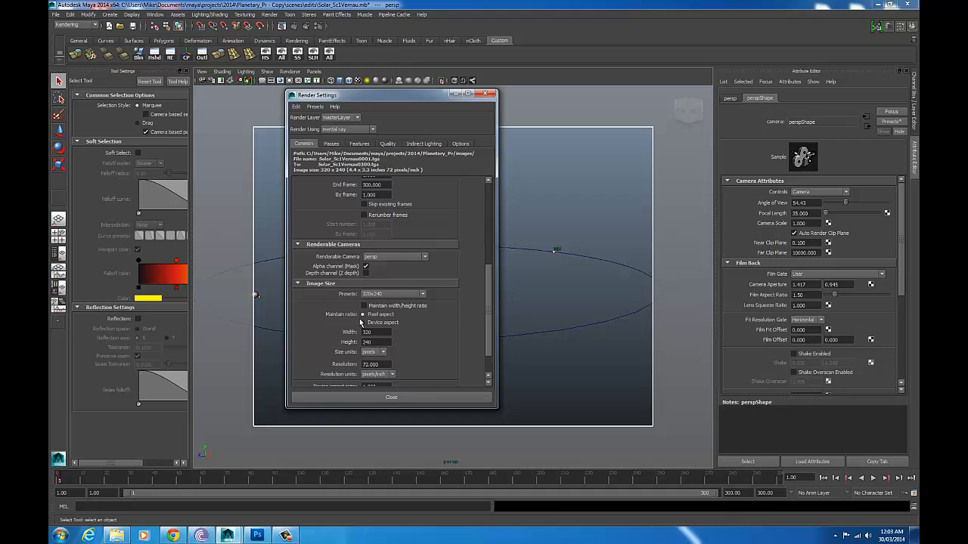
pyautogui.doubleClick(382, 332)
pyautogui.write('7')
pyautogui.doubleClick(378, 342)
pyautogui.write('48')
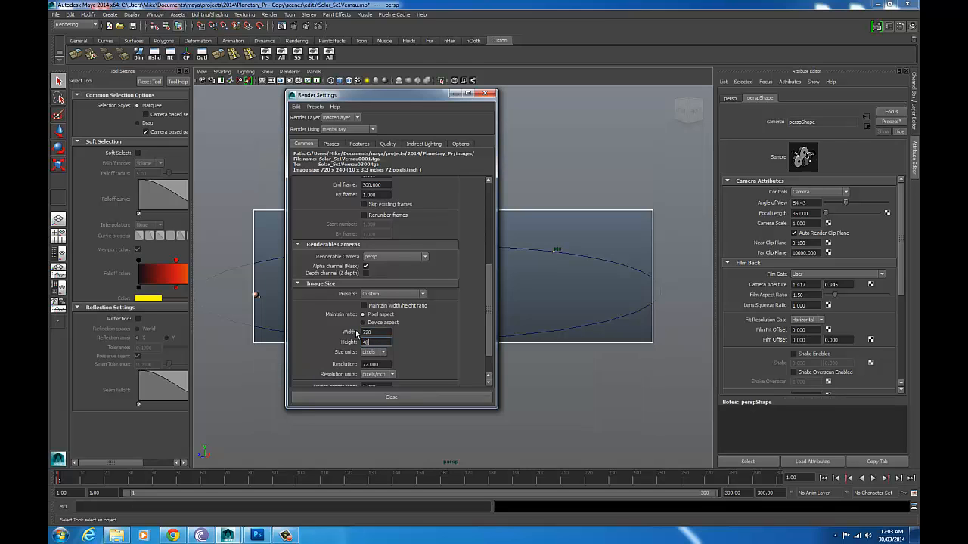
pyautogui.write('0')
pyautogui.press('Return')
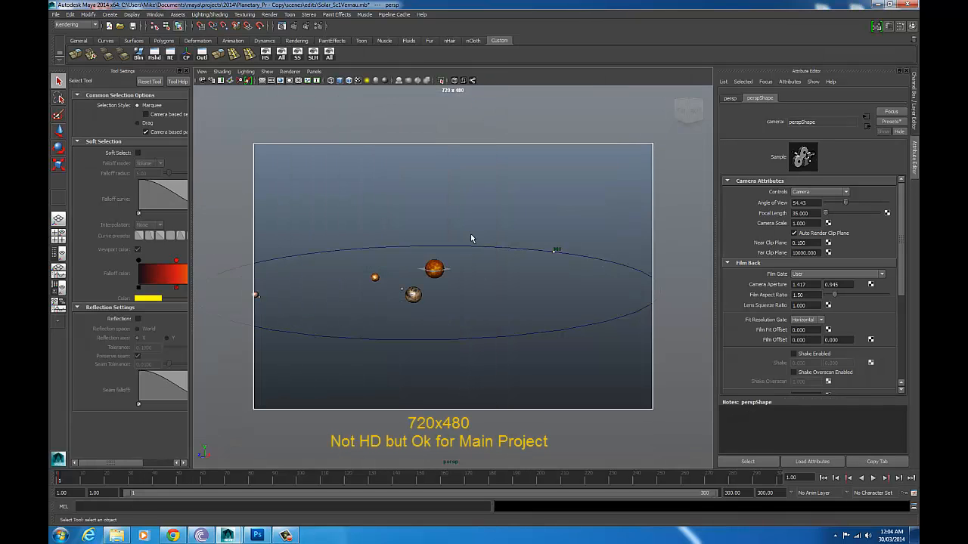
# Play back the planet animation in the perspective view and rewind it to the first frame
pyautogui.keyDown('alt'); pyautogui.moveTo(559, 254); pyautogui.dragTo(509, 261, button='right'); pyautogui.keyUp('alt')
pyautogui.keyDown('alt'); pyautogui.moveTo(510, 261); pyautogui.dragTo(558, 279); pyautogui.keyUp('alt')
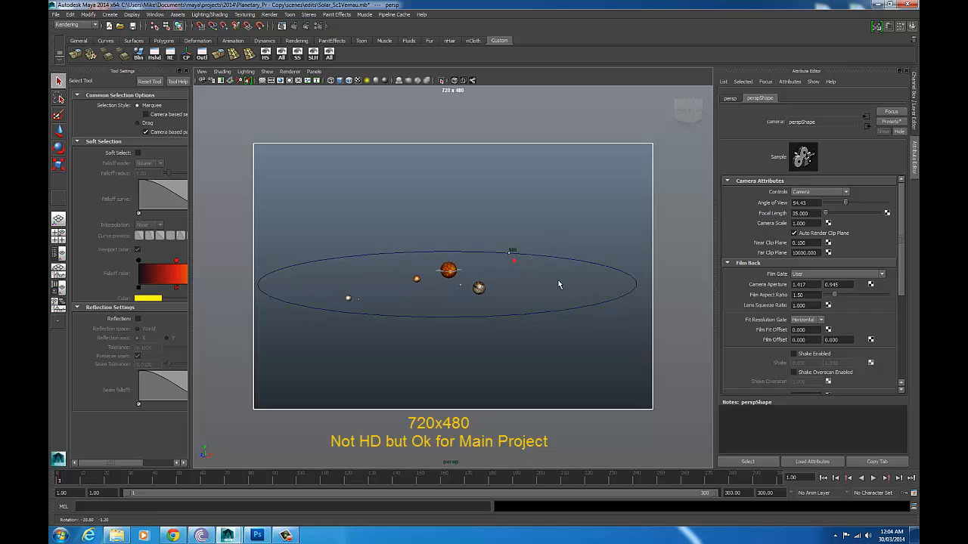
pyautogui.click(873, 479)
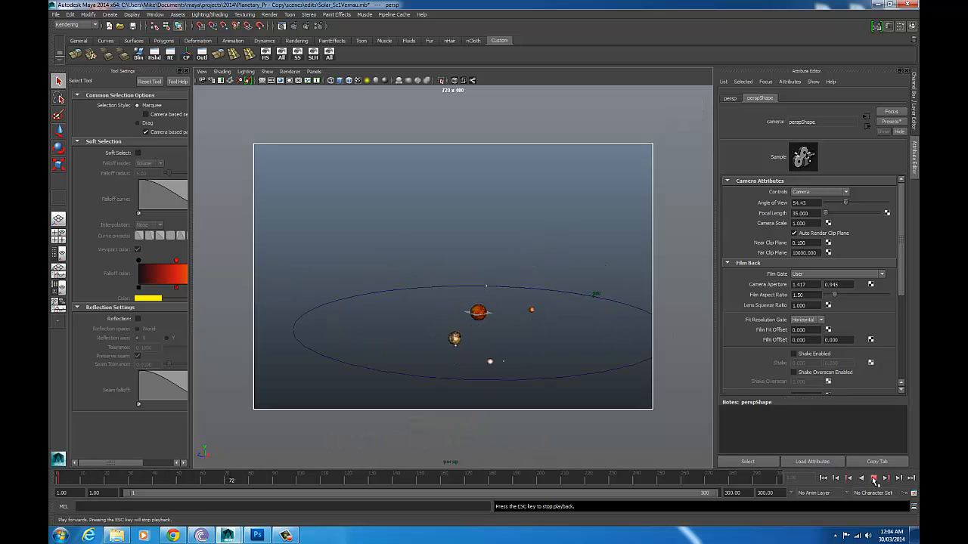
pyautogui.click(874, 479)
pyautogui.click(822, 478)
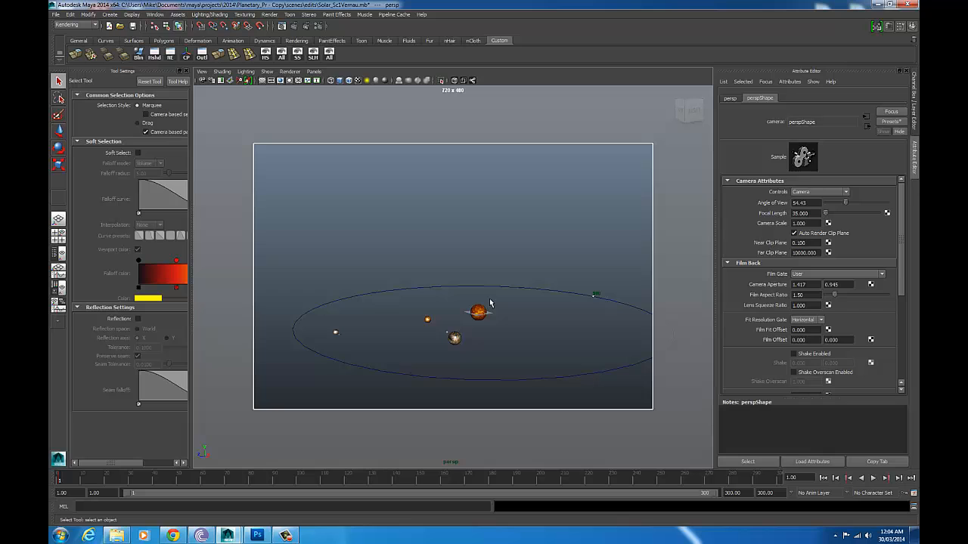
pyautogui.keyDown('alt'); pyautogui.moveTo(571, 293); pyautogui.dragTo(424, 291, button='right'); pyautogui.keyUp('alt')
pyautogui.keyDown('alt'); pyautogui.moveTo(508, 301); pyautogui.dragTo(484, 261, button='middle'); pyautogui.keyUp('alt')
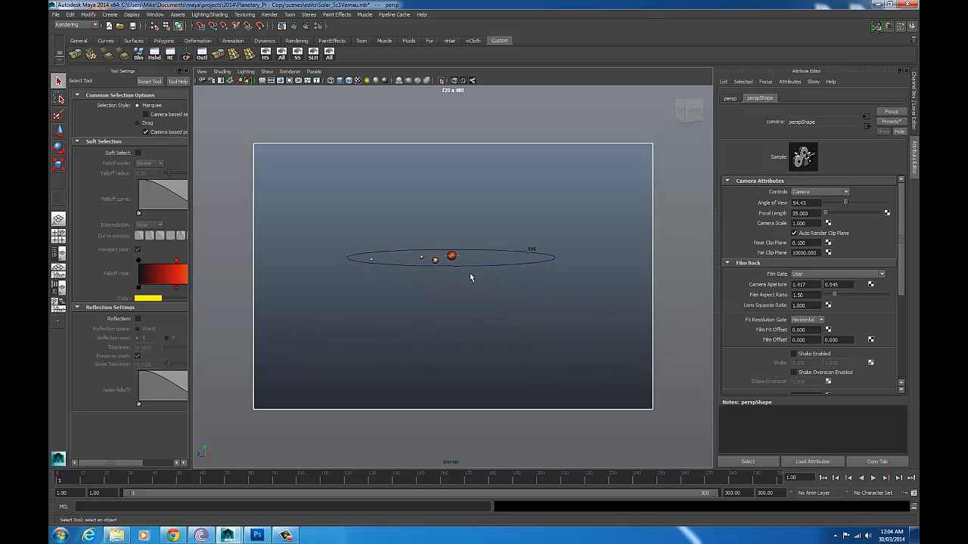
pyautogui.keyDown('alt'); pyautogui.moveTo(469, 273); pyautogui.dragTo(474, 310); pyautogui.keyUp('alt')
pyautogui.keyDown('alt'); pyautogui.moveTo(462, 301); pyautogui.dragTo(527, 277, button='right'); pyautogui.keyUp('alt')
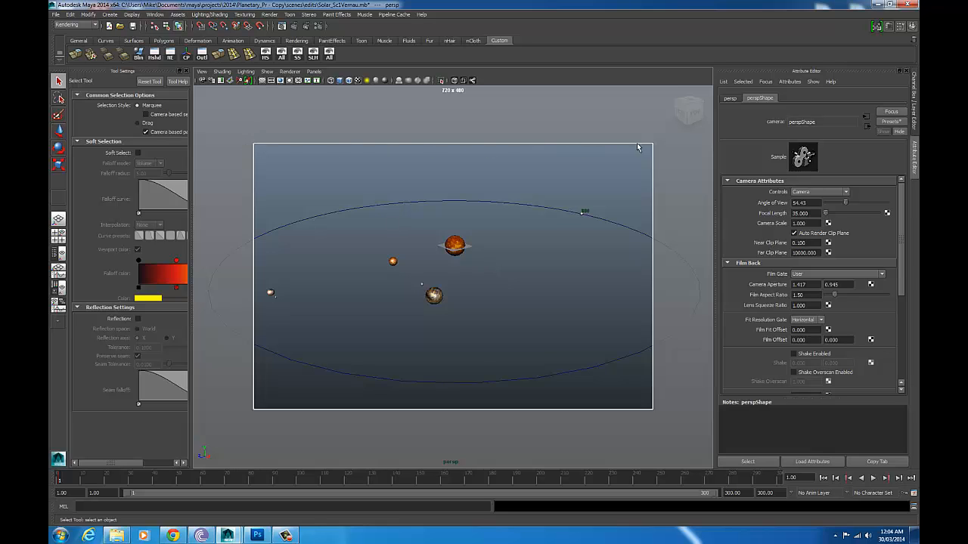
pyautogui.click(201, 72)
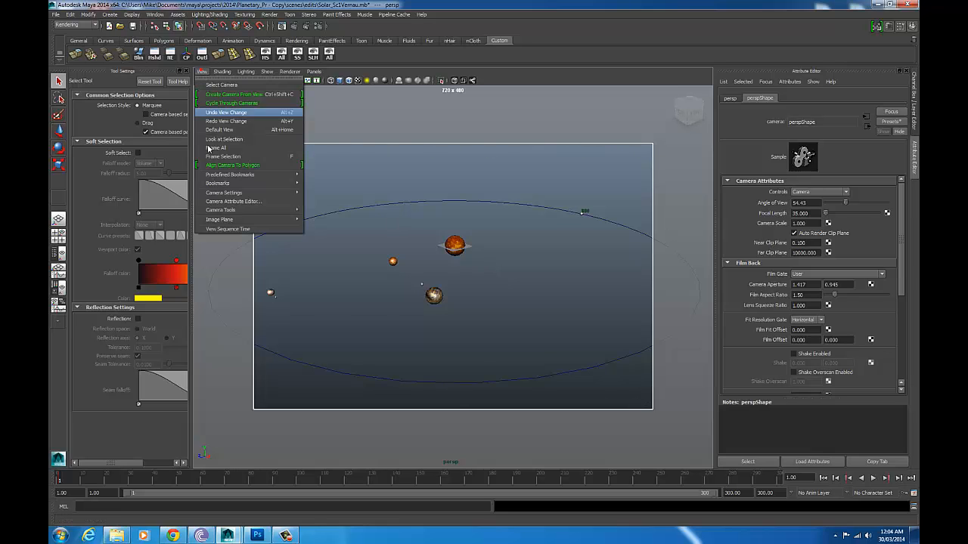
pyautogui.moveTo(246, 195)
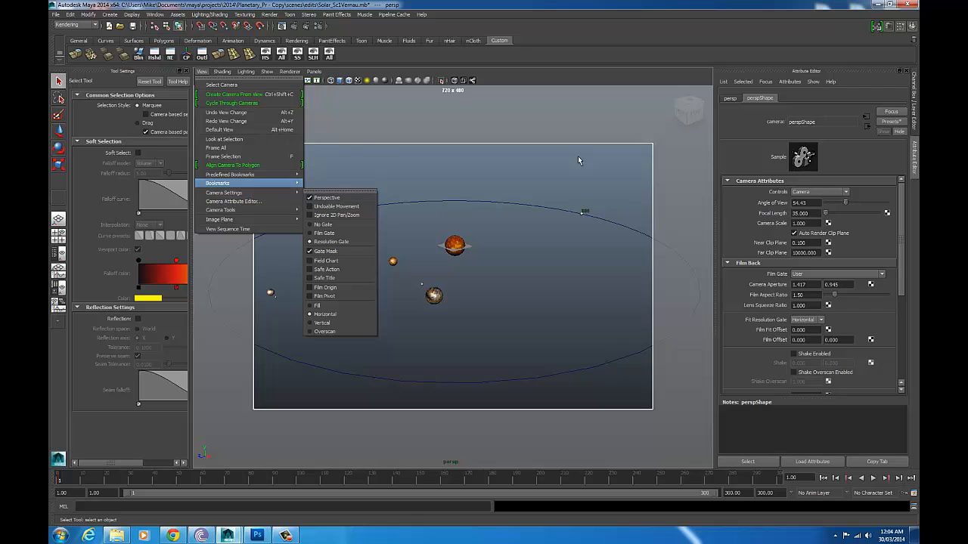
# Open the Playblast options and set the time range to Time Slider
pyautogui.click(157, 14)
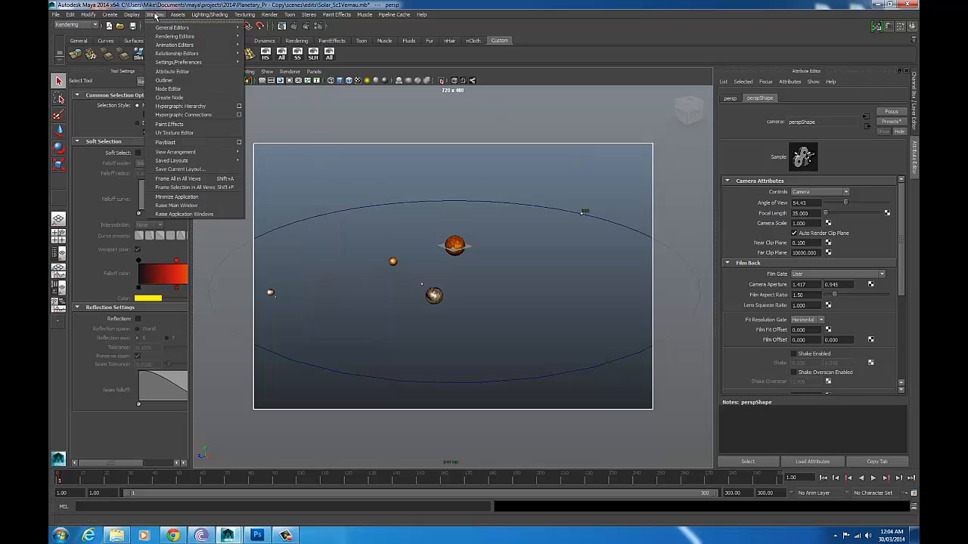
pyautogui.click(238, 143)
pyautogui.moveTo(584, 257); pyautogui.dragTo(586, 237)
pyautogui.click(429, 207)
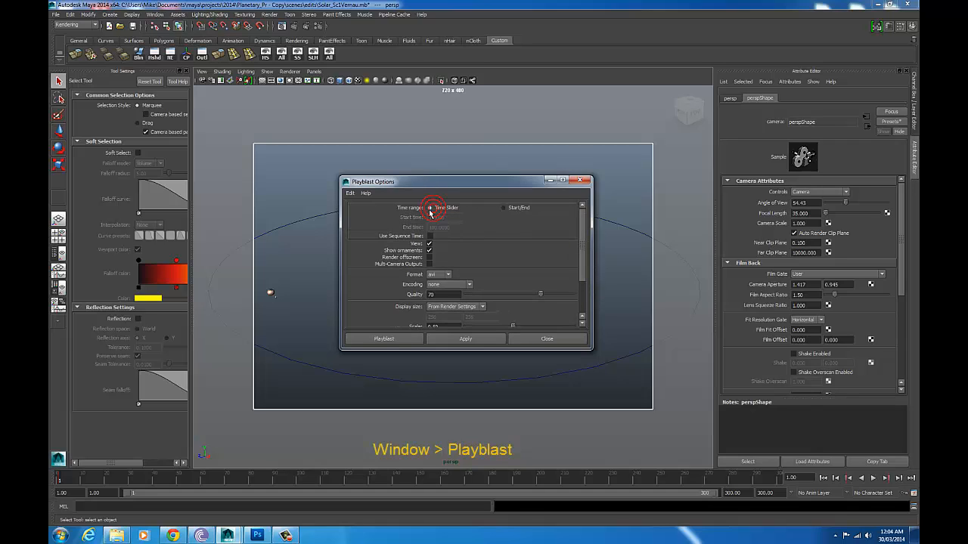
pyautogui.click(502, 208)
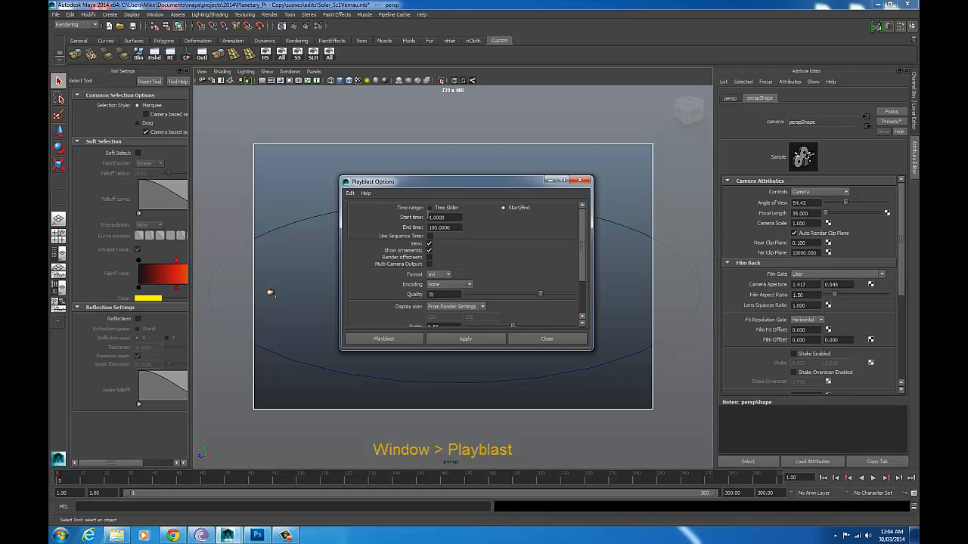
pyautogui.click(431, 208)
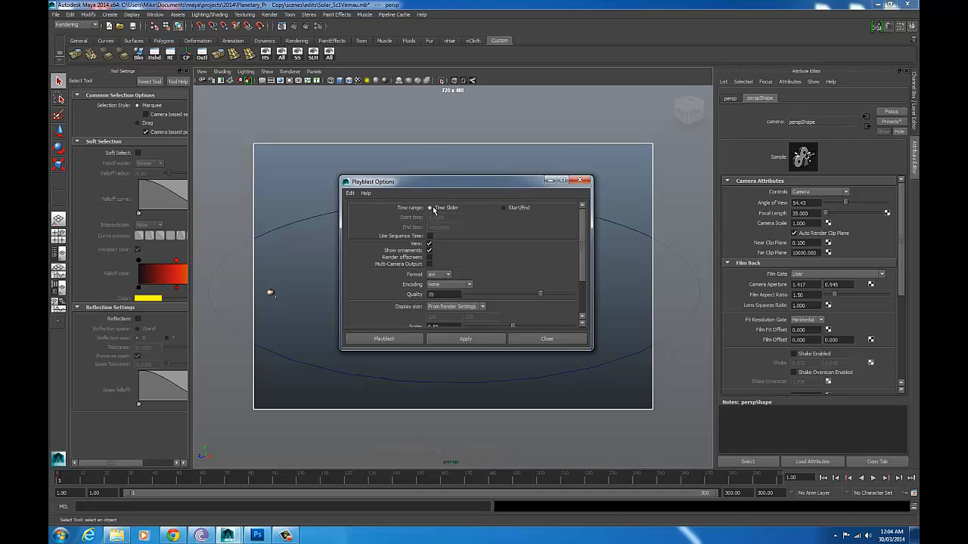
# Set the playblast format to avi with encoding none and create the playblast
pyautogui.scroll(-3, 589, 258)
pyautogui.click(438, 228)
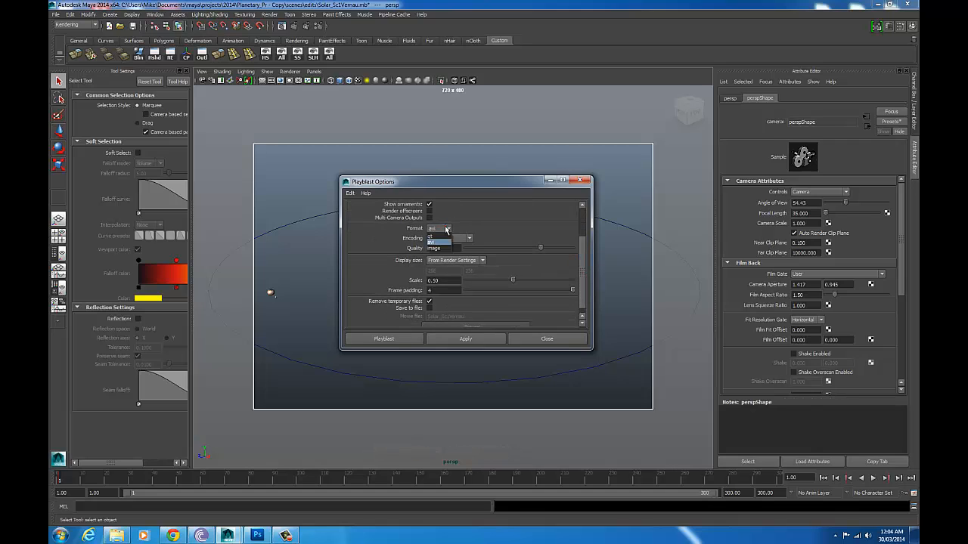
pyautogui.click(437, 242)
pyautogui.click(462, 240)
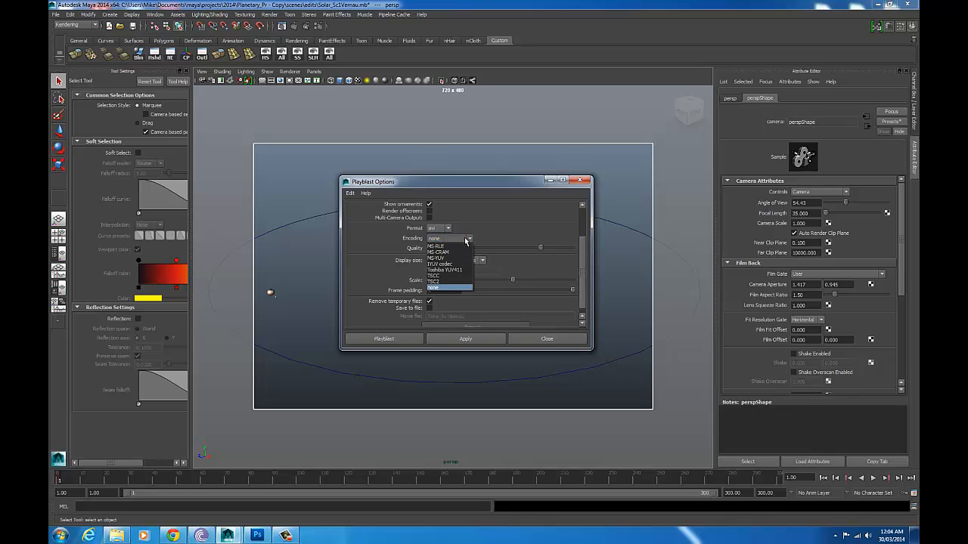
pyautogui.click(451, 288)
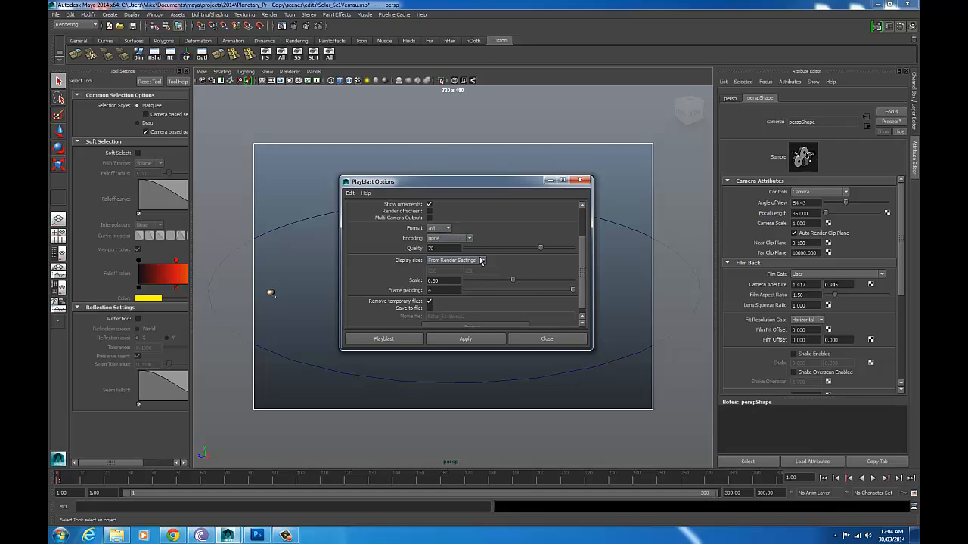
pyautogui.moveTo(580, 253); pyautogui.dragTo(586, 215)
pyautogui.click(400, 339)
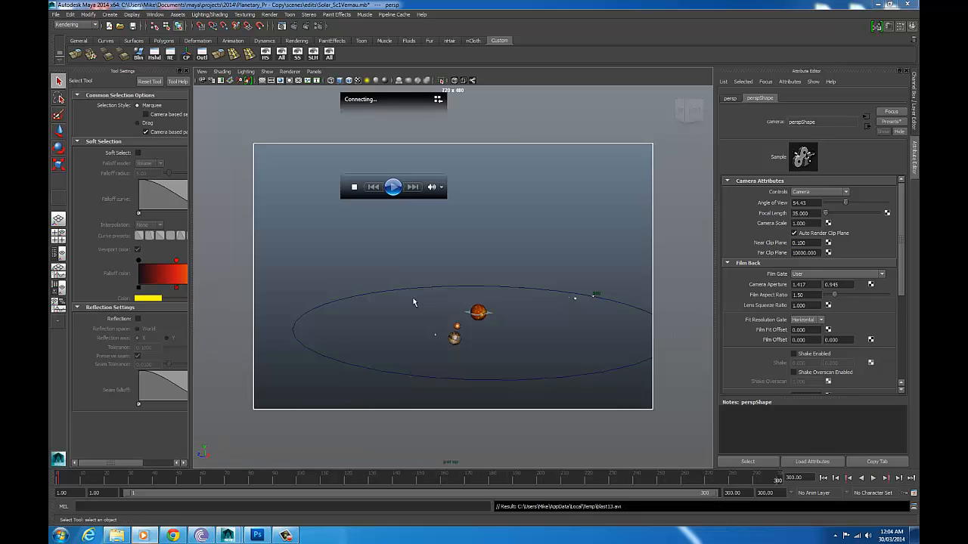
# Watch the playblast movie in an enlarged player window and close the player
pyautogui.moveTo(429, 95); pyautogui.dragTo(475, 169)
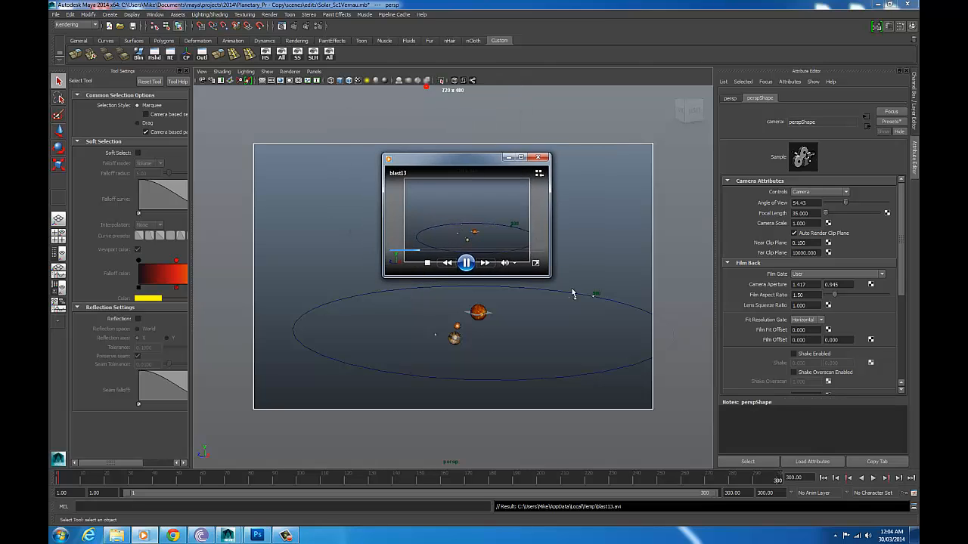
pyautogui.moveTo(558, 278); pyautogui.dragTo(645, 363)
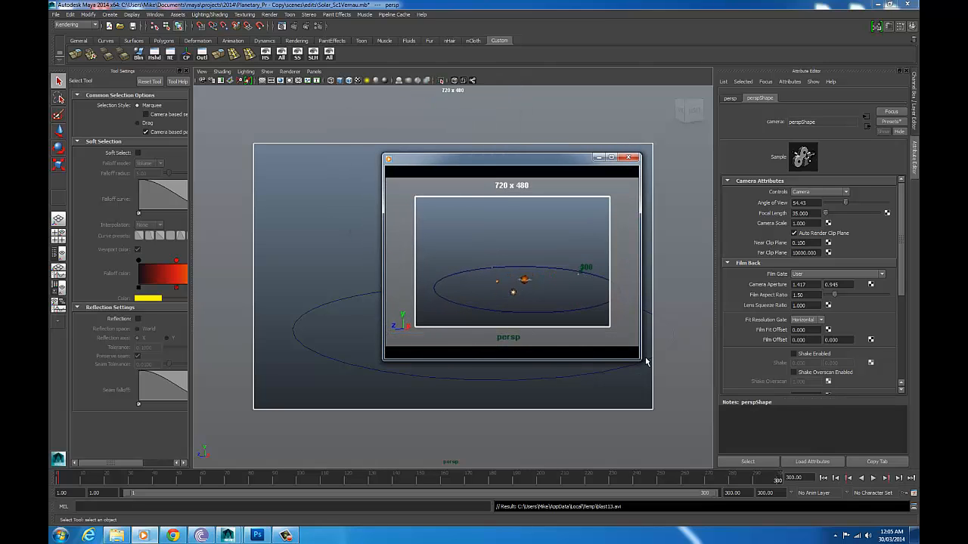
pyautogui.moveTo(610, 178)
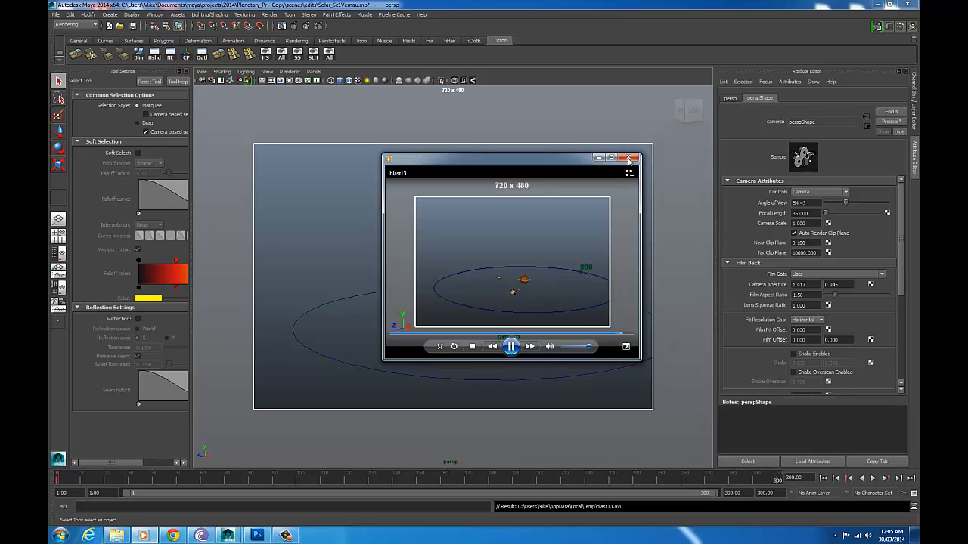
pyautogui.click(628, 158)
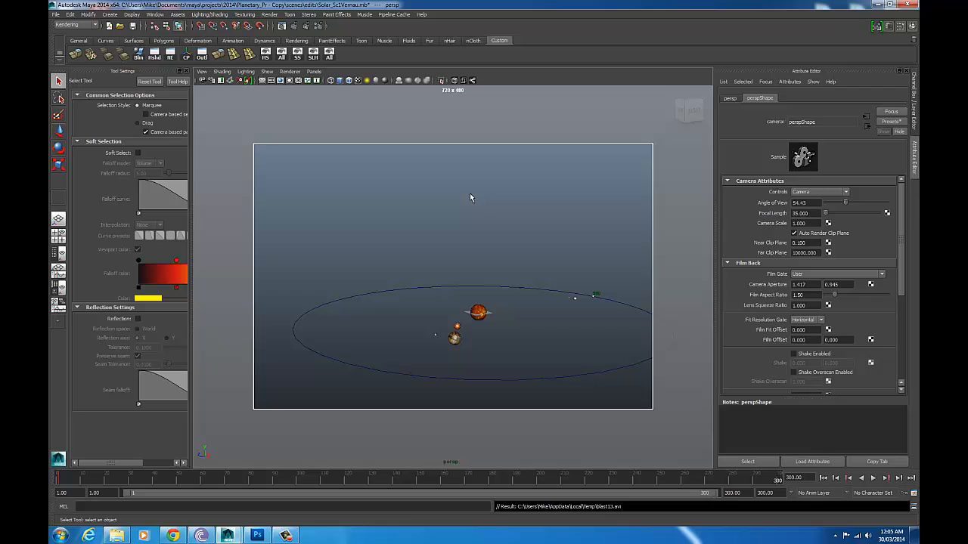
# Configure the render file output with the name#.ext frame/animation extension and the Targa (tga) image format
pyautogui.click(318, 25)
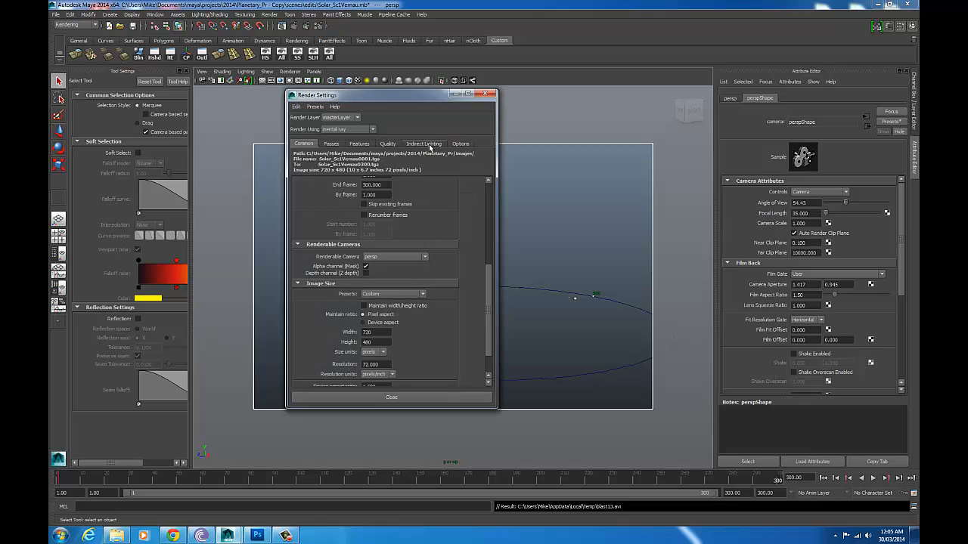
pyautogui.moveTo(486, 284); pyautogui.dragTo(495, 195)
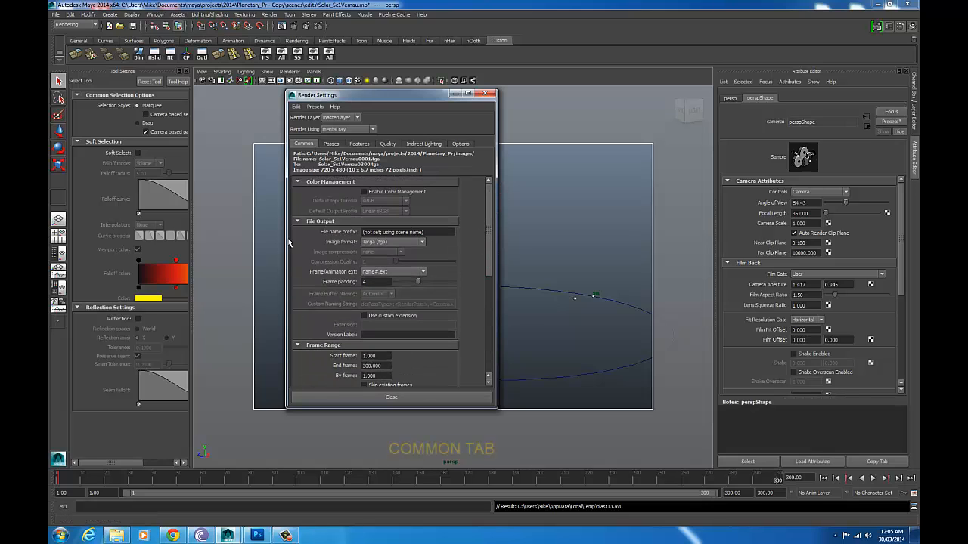
pyautogui.click(394, 273)
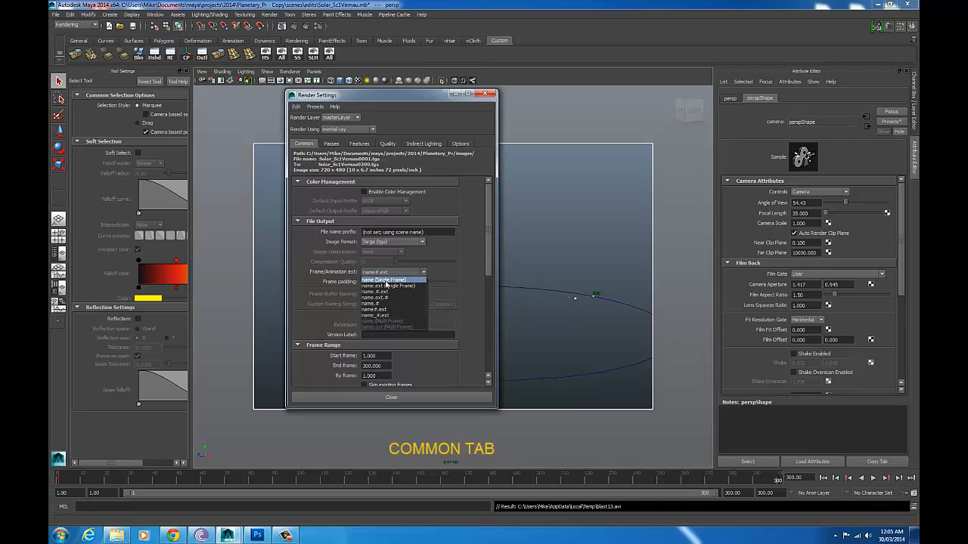
pyautogui.click(385, 281)
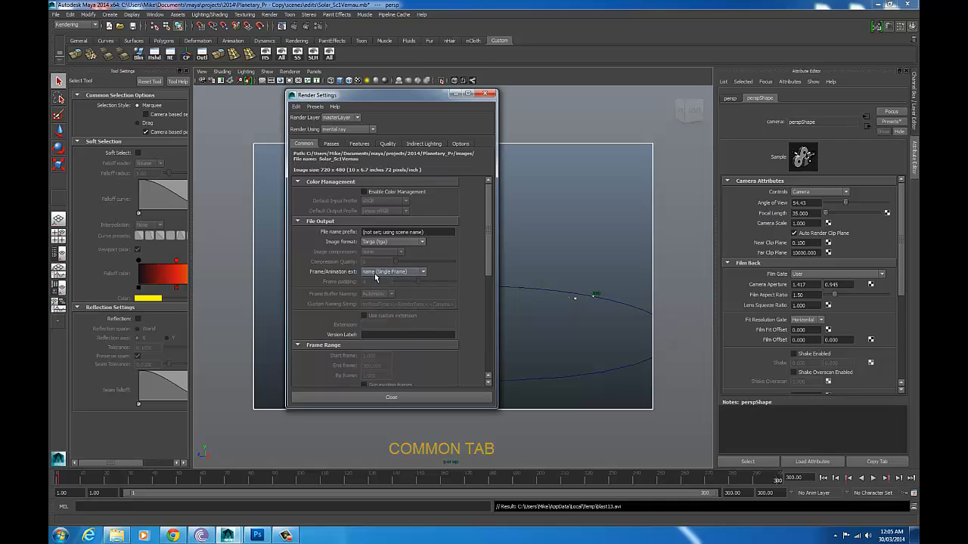
pyautogui.click(377, 273)
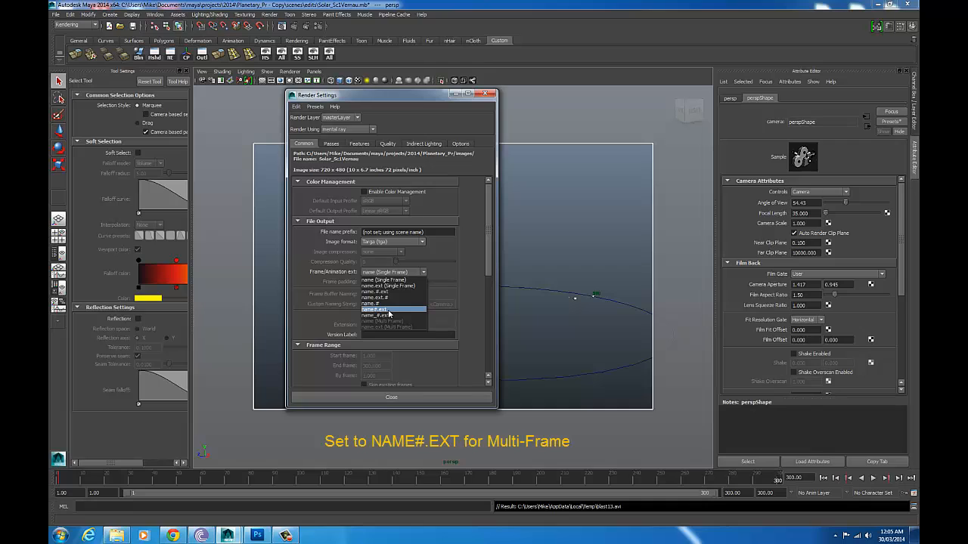
pyautogui.click(389, 312)
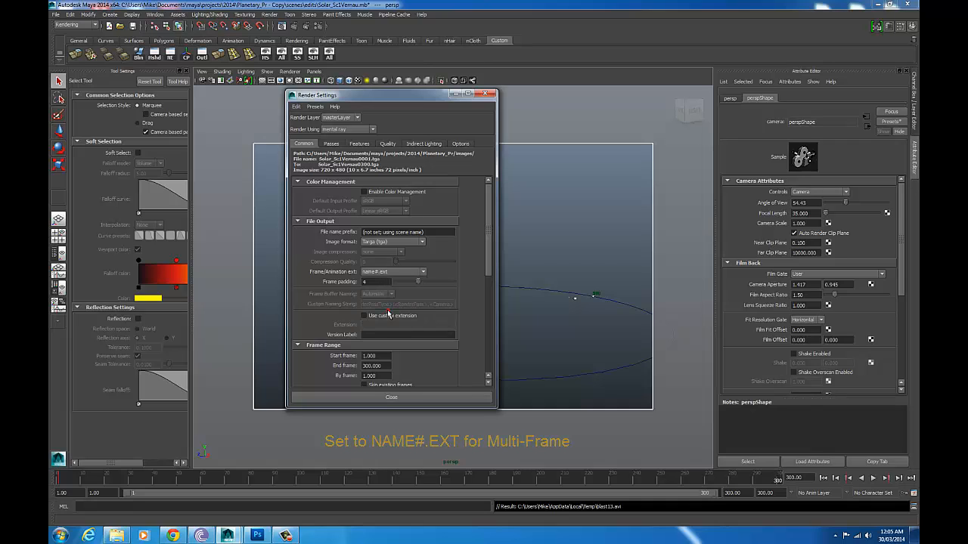
pyautogui.click(376, 243)
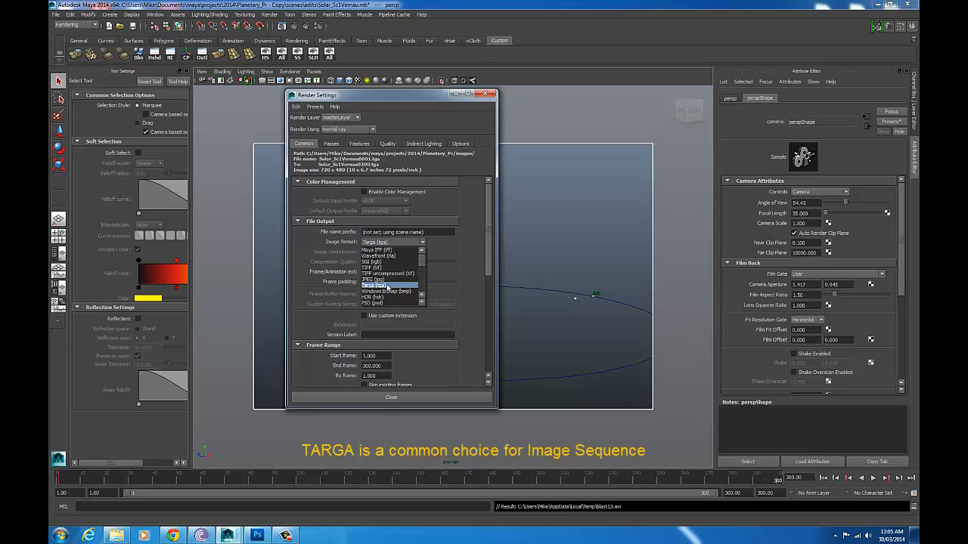
pyautogui.click(387, 286)
# Set the end frame of the render frame range to 150
pyautogui.moveTo(491, 220); pyautogui.dragTo(483, 258)
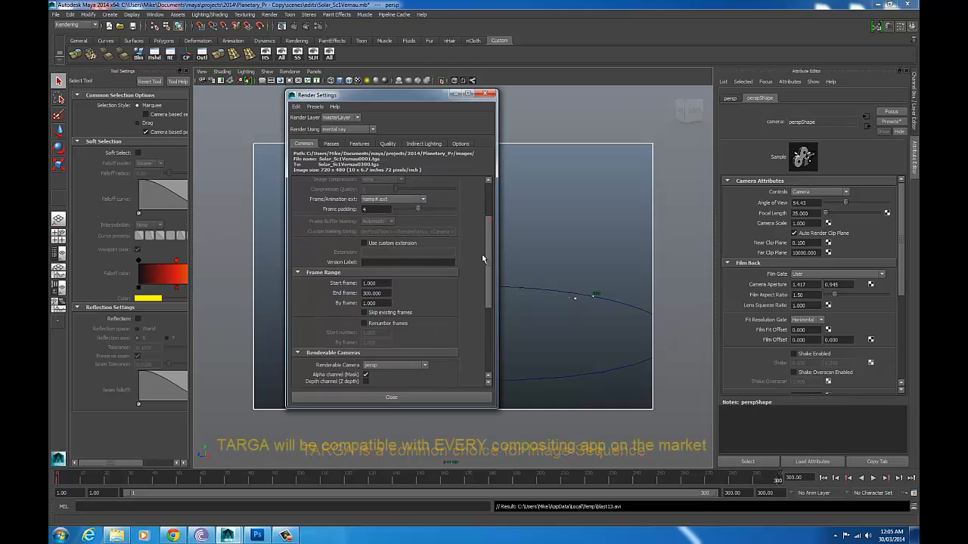
pyautogui.scroll(-2, 372, 246)
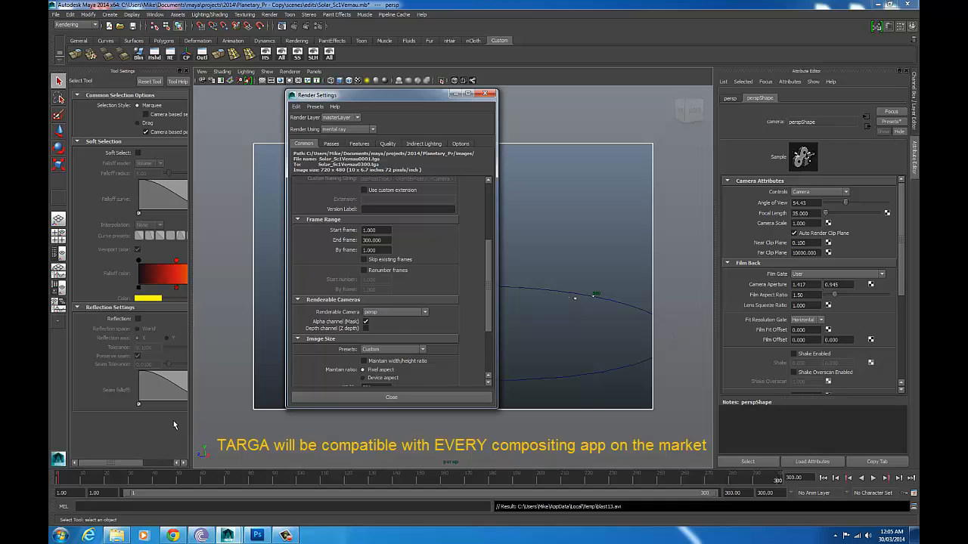
pyautogui.click(387, 229)
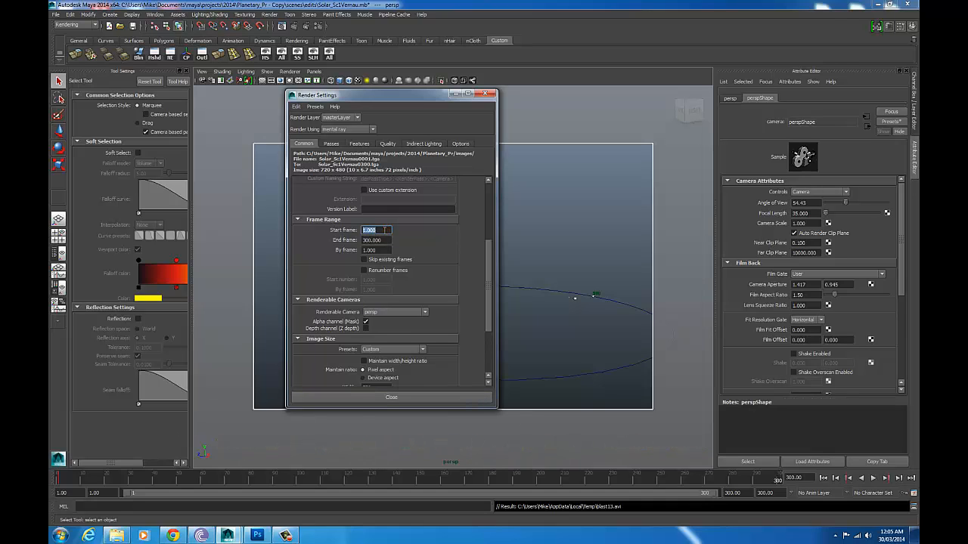
pyautogui.click(388, 240)
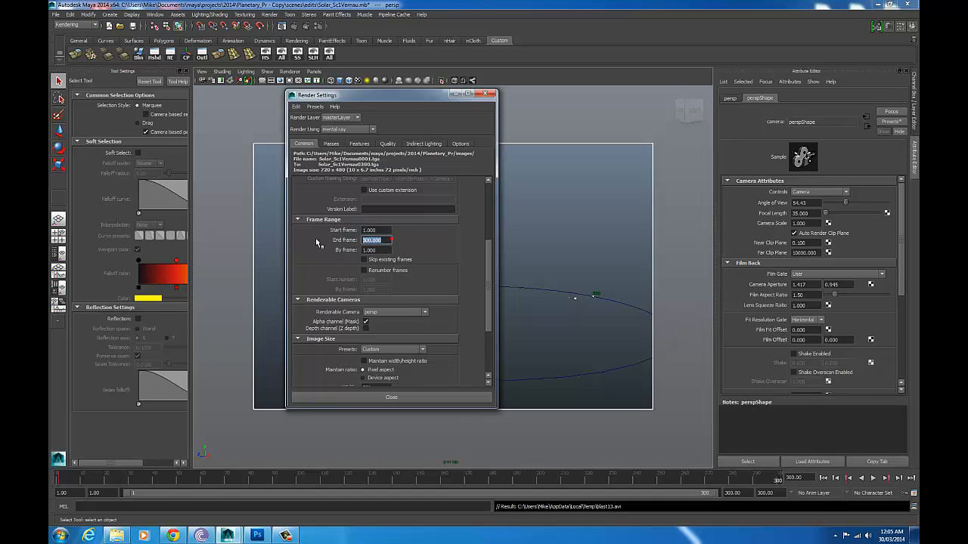
pyautogui.write('150.')
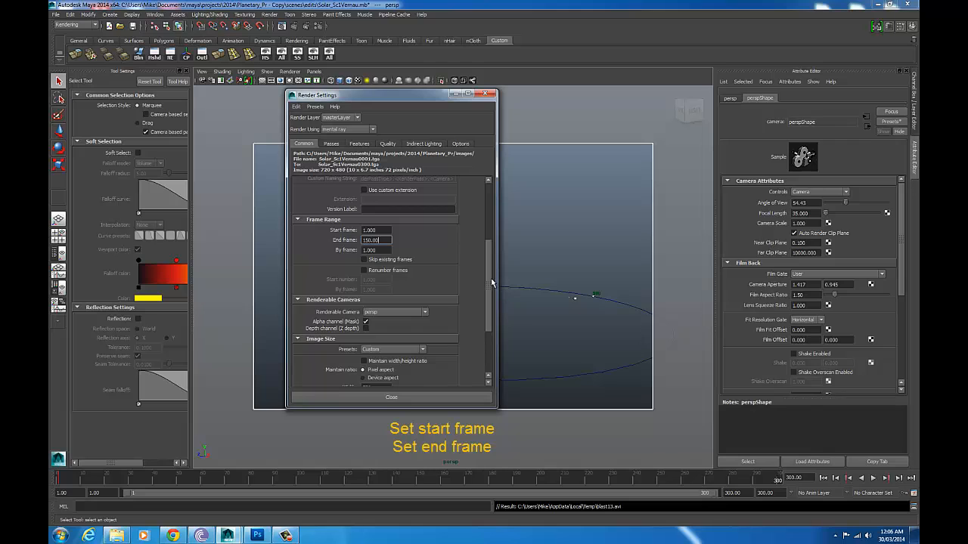
# Choose persp as the renderable camera in the render settings
pyautogui.scroll(-5, 492, 282)
pyautogui.click(402, 227)
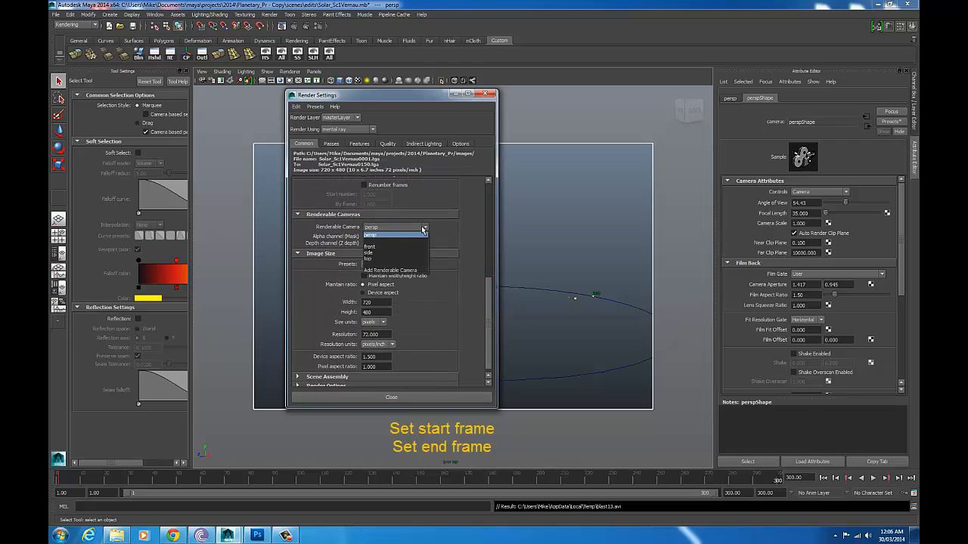
pyautogui.click(369, 240)
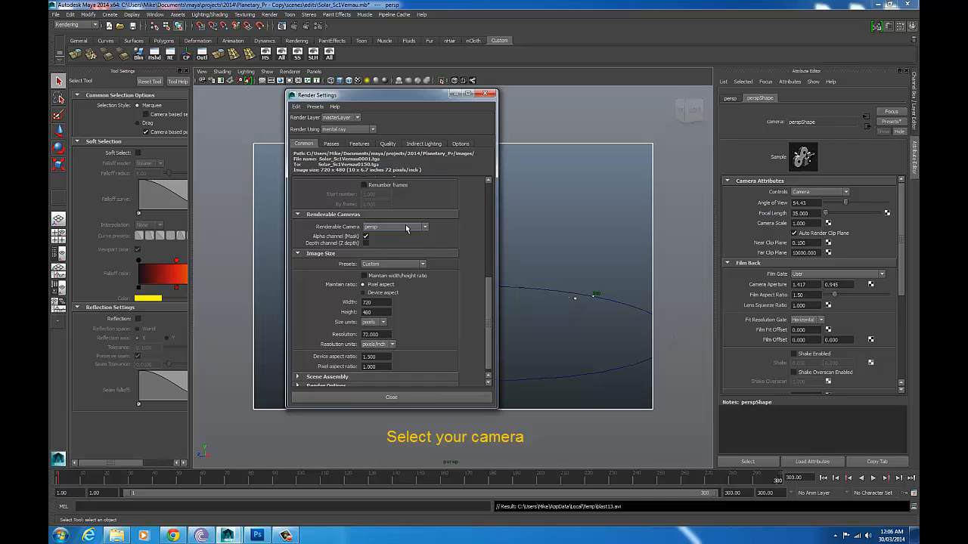
pyautogui.click(408, 227)
pyautogui.click(389, 237)
# Load the Production preset for the mental ray render settings and check its sampling quality
pyautogui.click(390, 144)
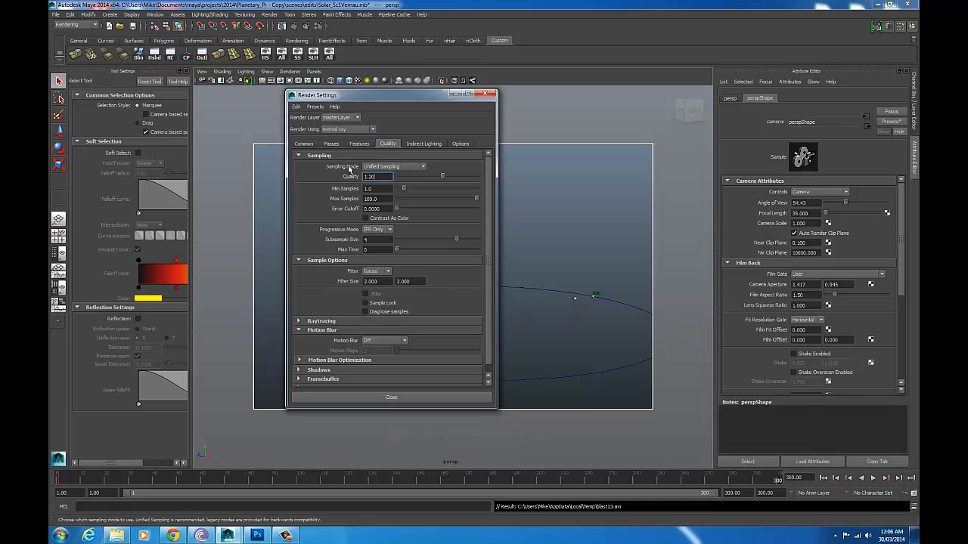
pyautogui.doubleClick(381, 176)
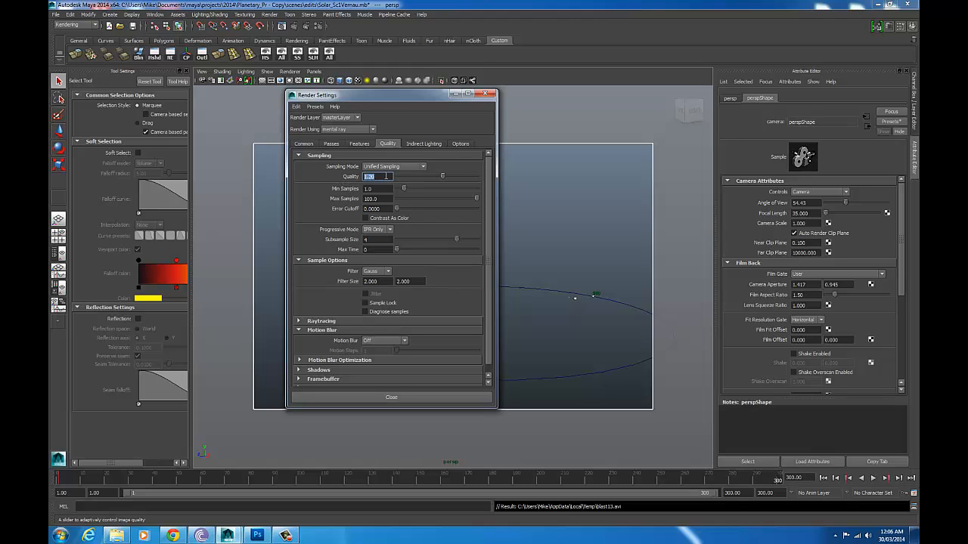
pyautogui.write('1.')
pyautogui.click(315, 107)
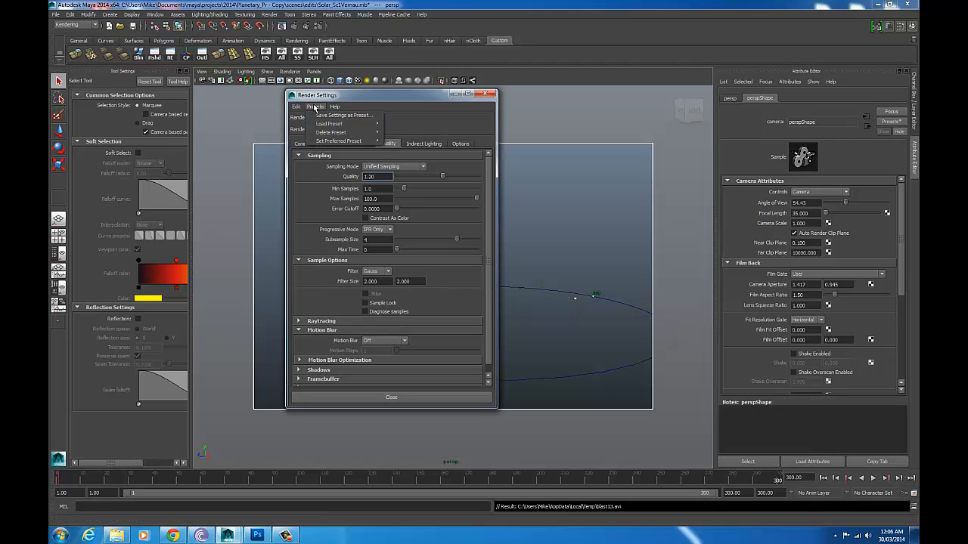
pyautogui.moveTo(333, 124)
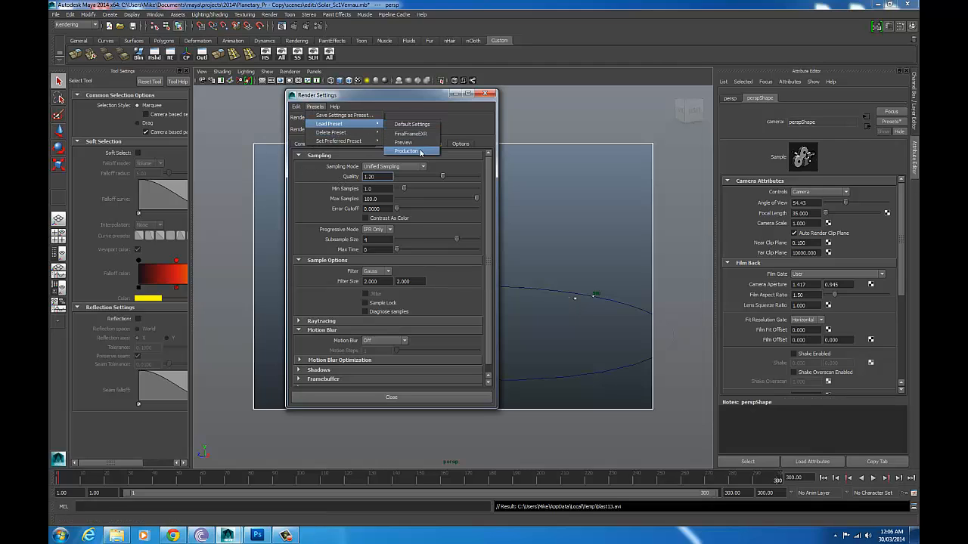
pyautogui.click(420, 151)
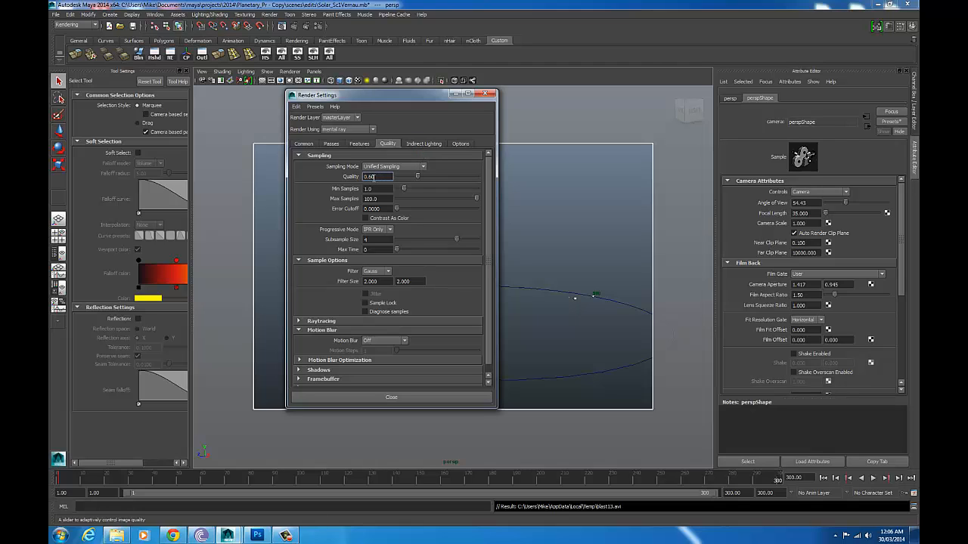
pyautogui.click(313, 106)
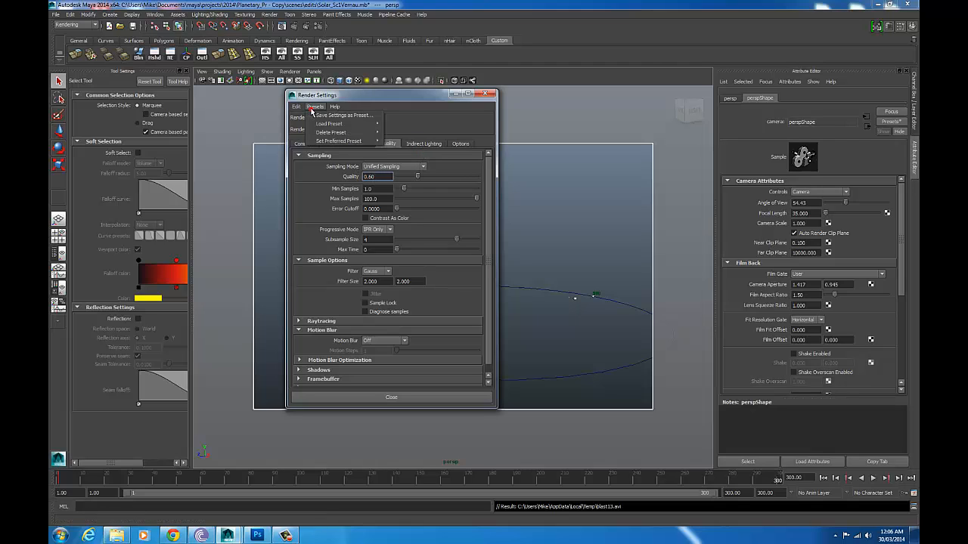
pyautogui.moveTo(332, 123)
pyautogui.click(428, 150)
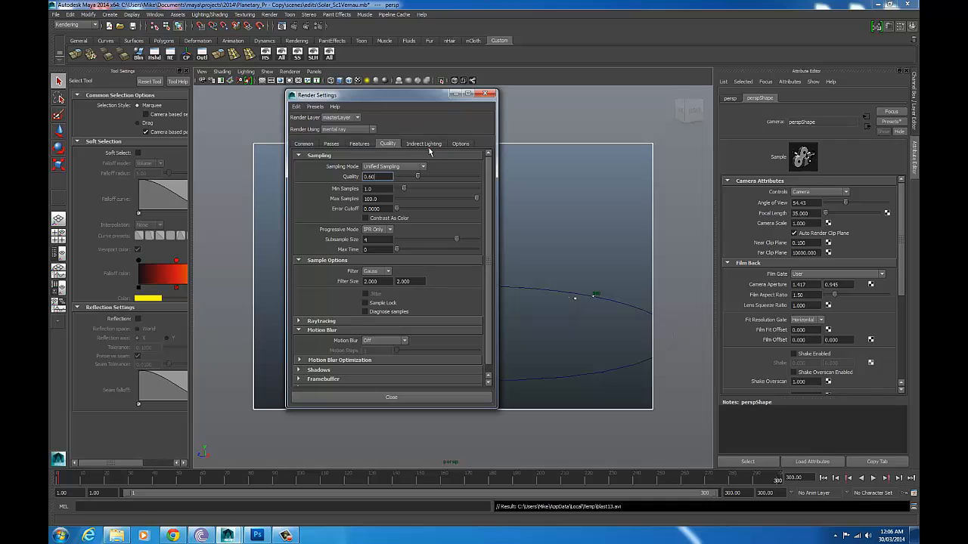
# Set the unified sampling quality to 1.20 and close the render settings
pyautogui.write('1.')
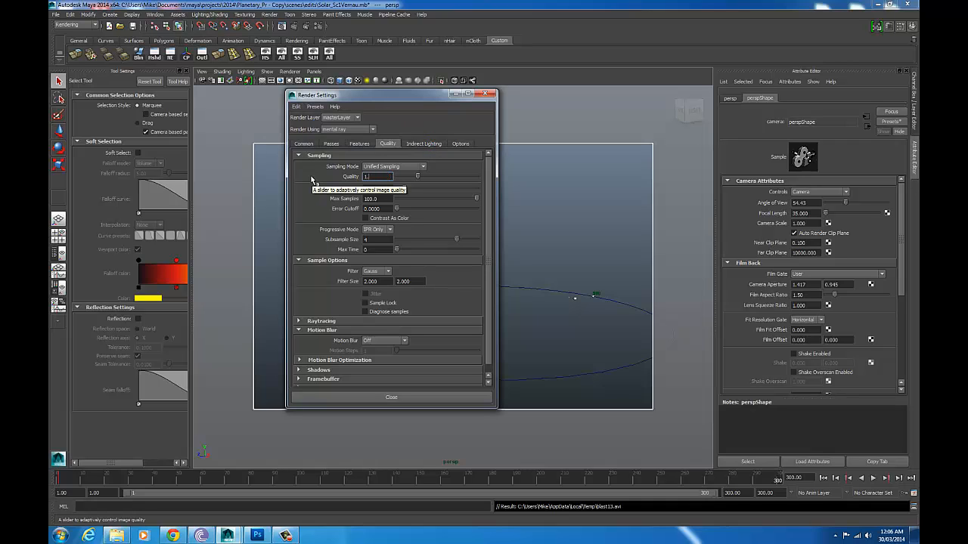
pyautogui.write('20')
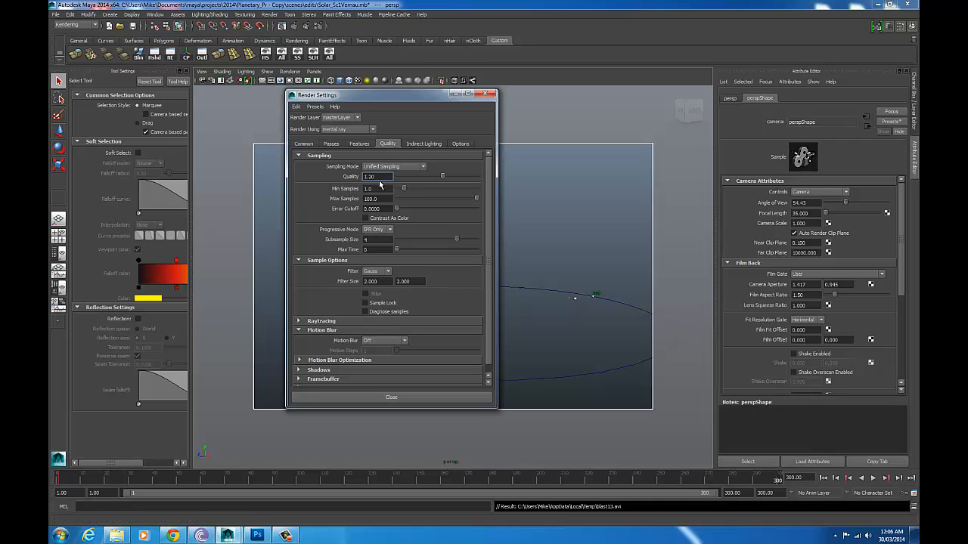
pyautogui.click(383, 178)
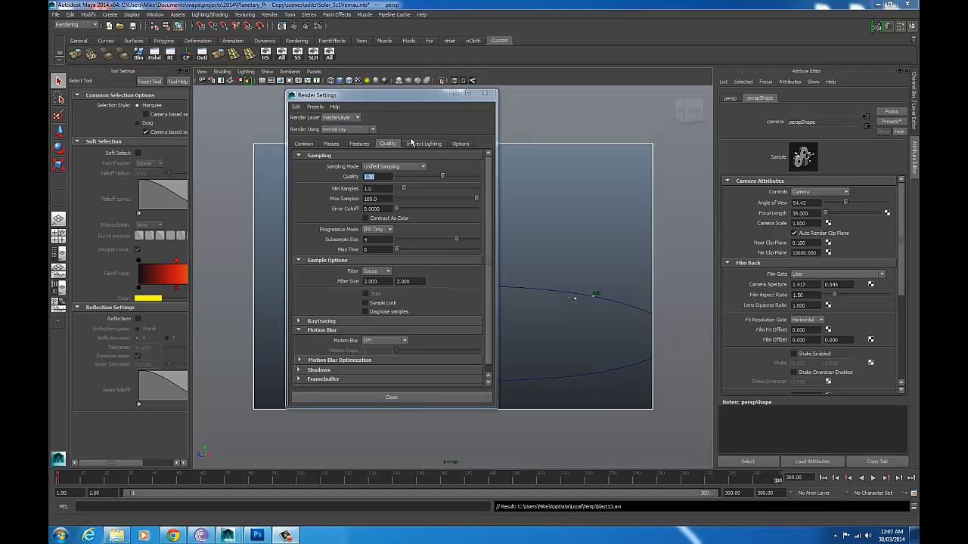
pyautogui.click(484, 93)
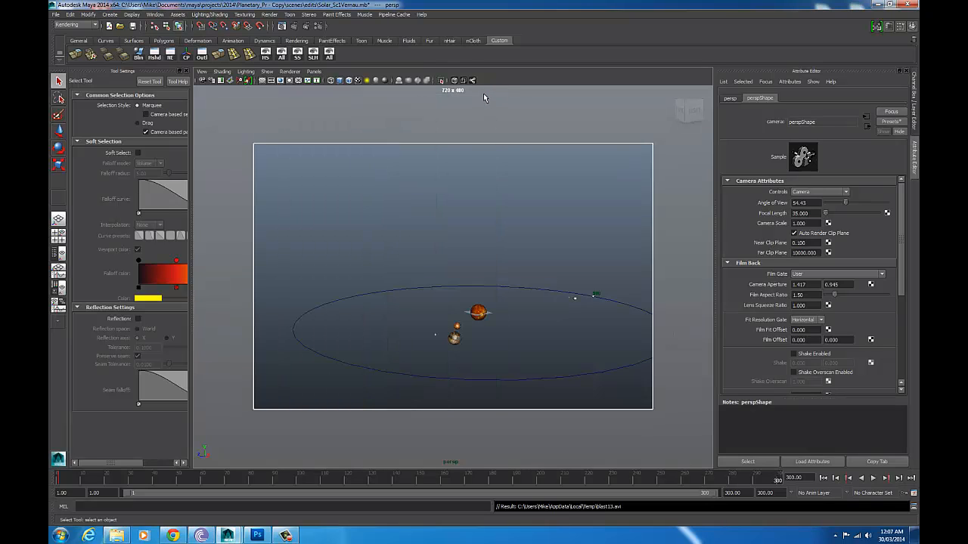
# Try to start a batch render of the scene with the Rendering menu set active
pyautogui.click(73, 25)
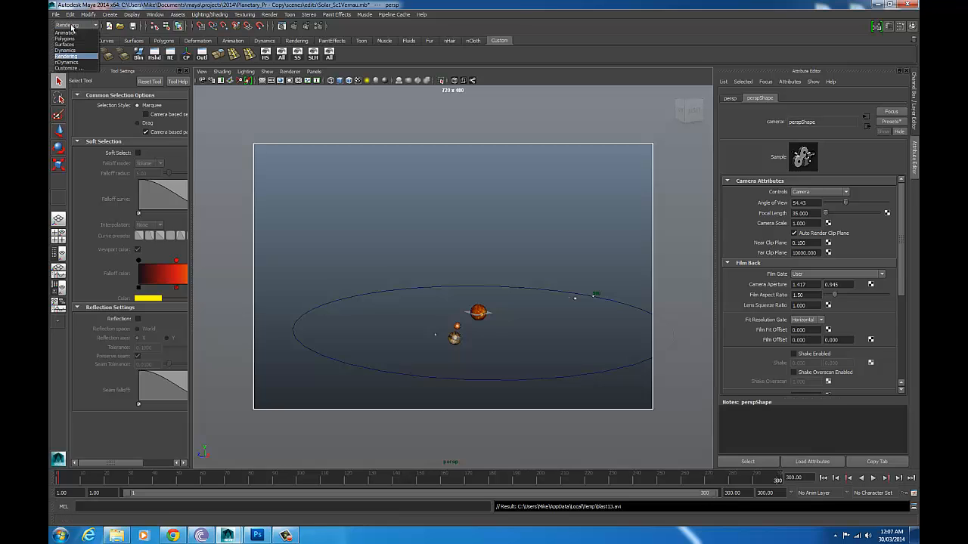
pyautogui.click(66, 56)
pyautogui.click(270, 14)
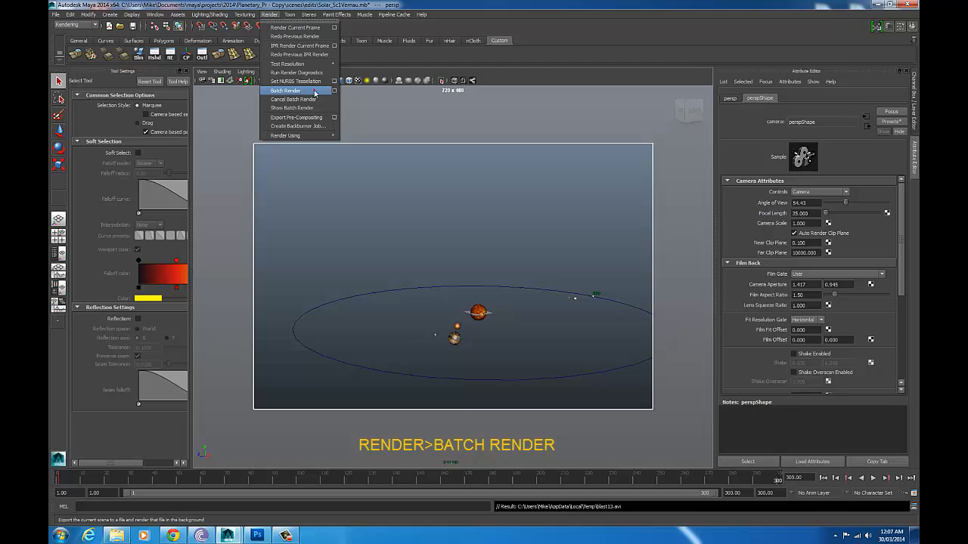
pyautogui.click(286, 90)
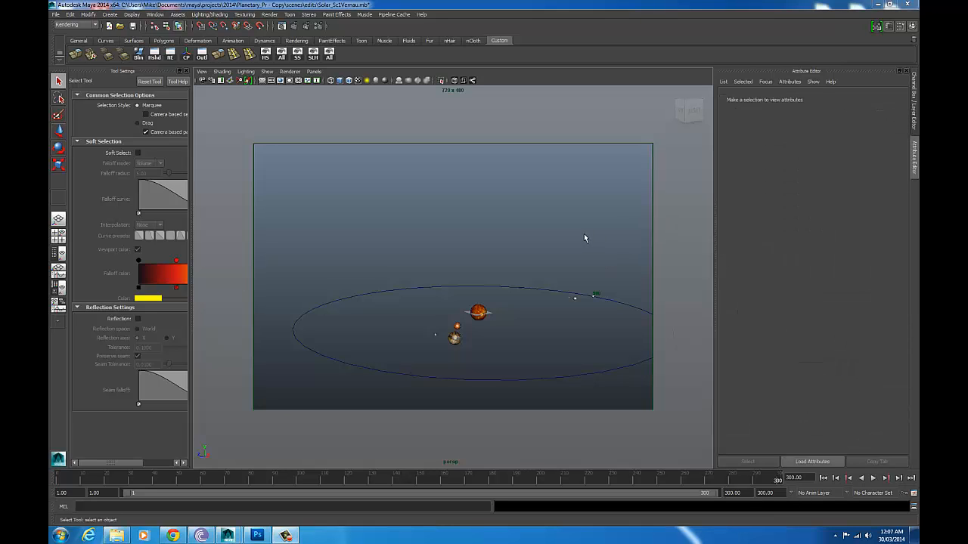
# At frame 1, reframe the persp camera so the whole orbit ellipse fits in the resolution gate, and key the camera
pyautogui.keyDown('alt'); pyautogui.moveTo(579, 247); pyautogui.dragTo(522, 261); pyautogui.keyUp('alt')
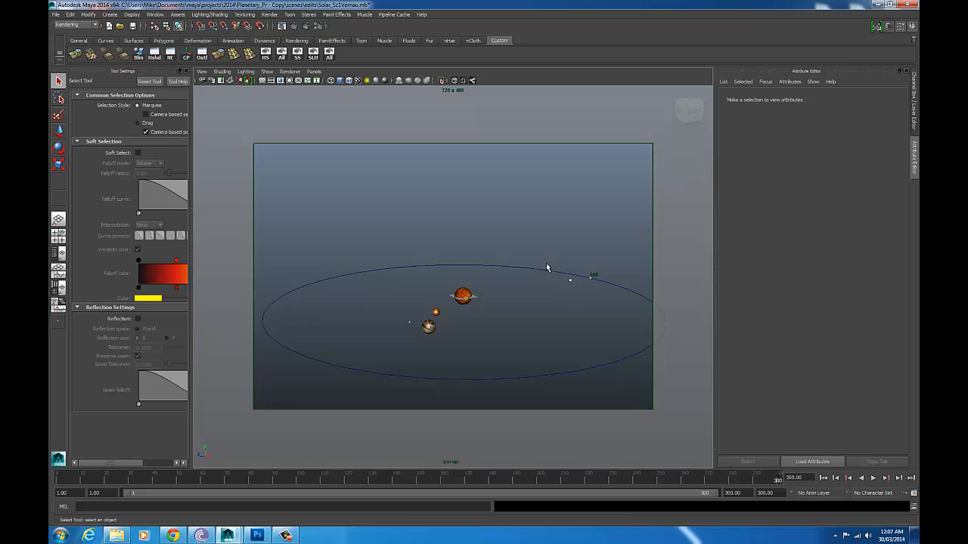
pyautogui.click(823, 478)
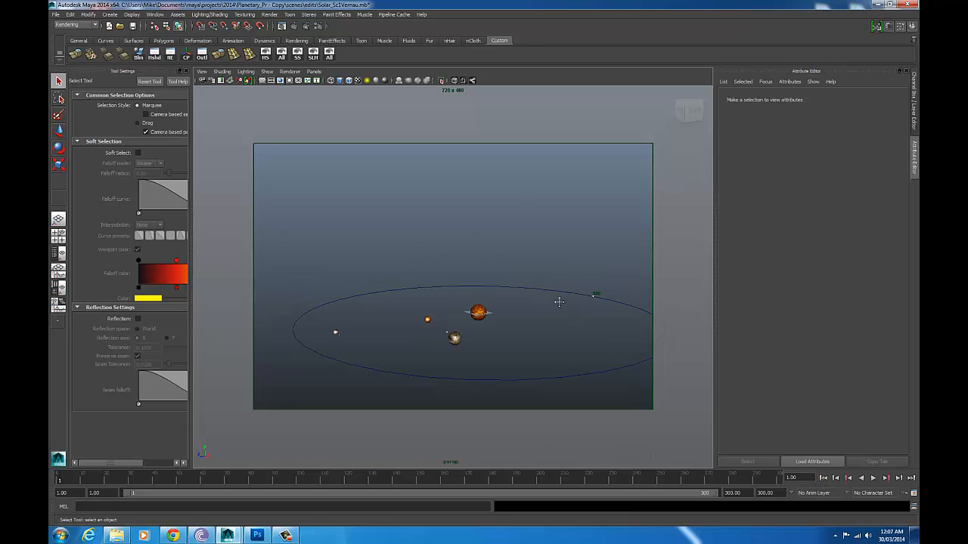
pyautogui.keyDown('alt'); pyautogui.moveTo(558, 302); pyautogui.dragTo(532, 276); pyautogui.keyUp('alt')
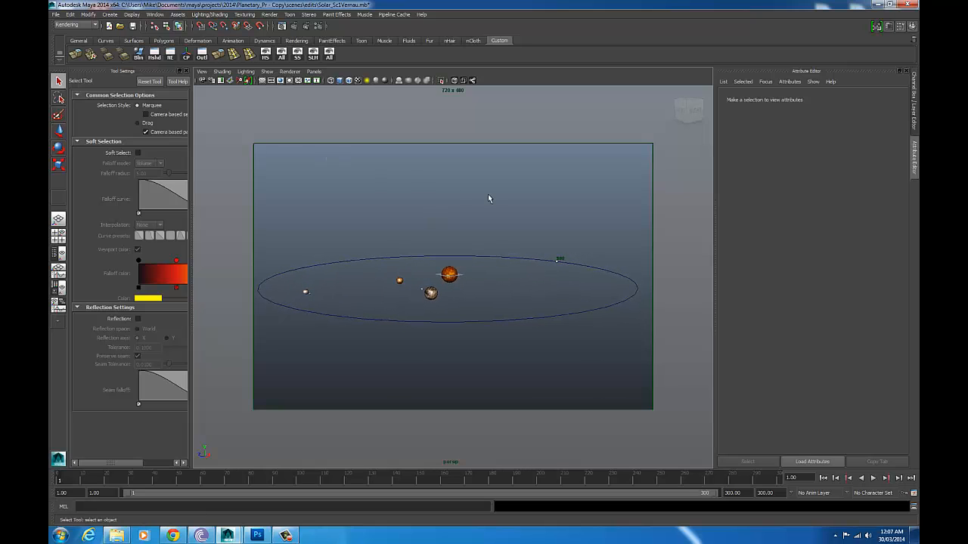
pyautogui.click(201, 71)
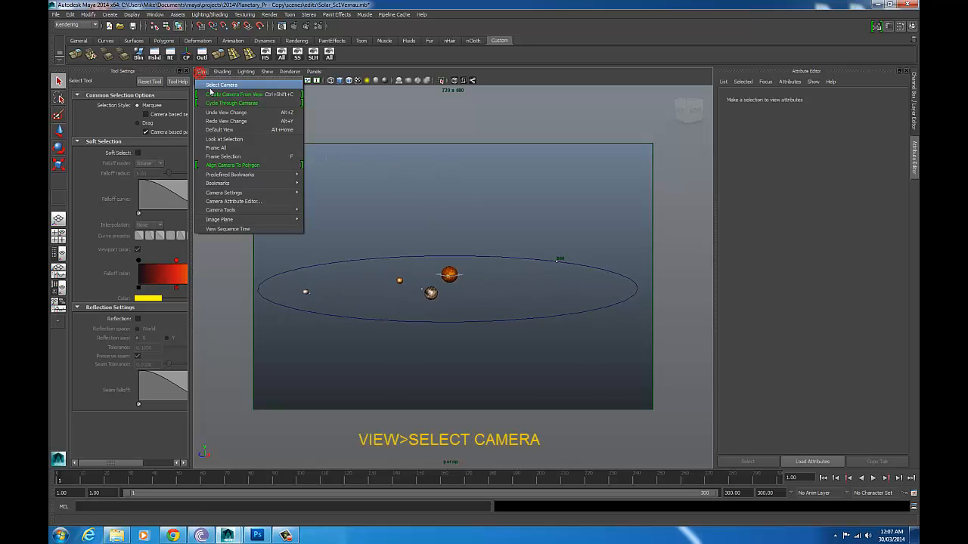
pyautogui.click(210, 87)
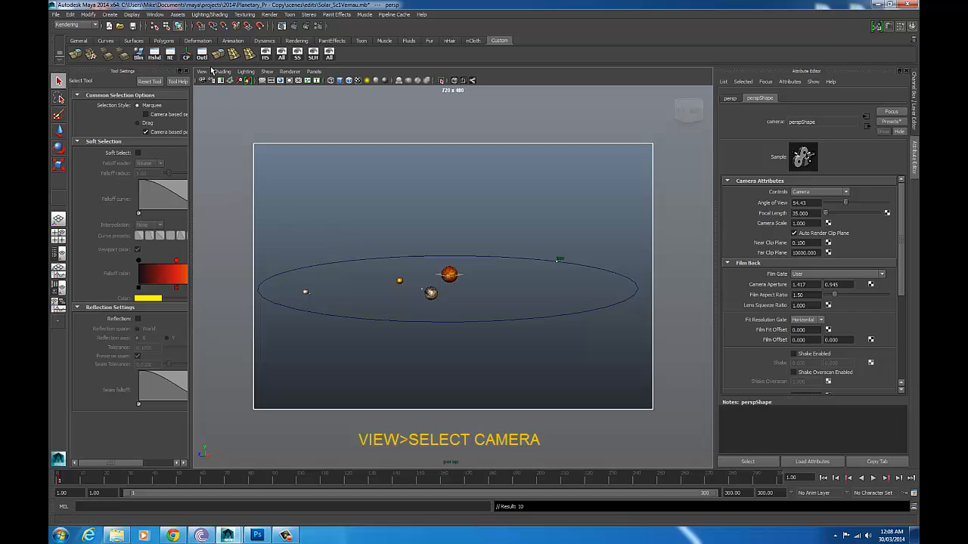
pyautogui.press('s')
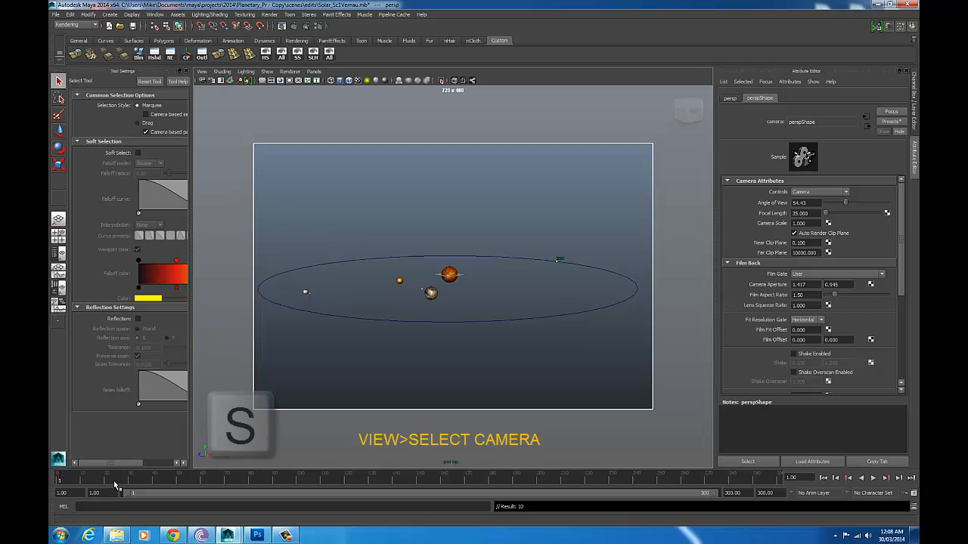
# At frame 100, dolly the persp camera in close on the sun and key the camera
pyautogui.click(300, 480)
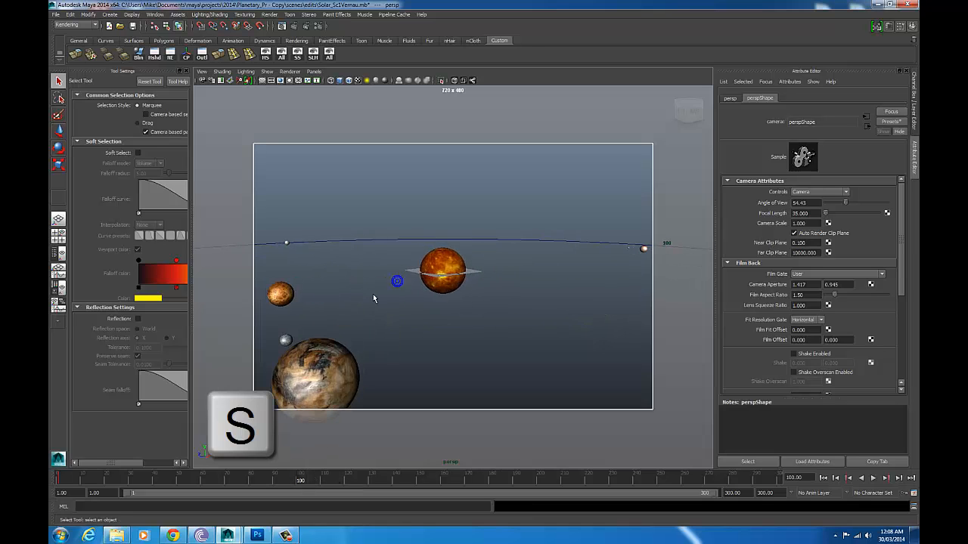
pyautogui.keyDown('alt'); pyautogui.moveTo(374, 295); pyautogui.dragTo(621, 302, button='right'); pyautogui.keyUp('alt')
pyautogui.keyDown('alt'); pyautogui.moveTo(522, 305); pyautogui.dragTo(571, 307, button='right'); pyautogui.keyUp('alt')
pyautogui.moveTo(333, 303)
pyautogui.keyDown('alt'); pyautogui.mouseDown(button='right')
pyautogui.moveTo(503, 312)
pyautogui.moveTo(339, 304)
pyautogui.mouseUp(button='right'); pyautogui.keyUp('alt')
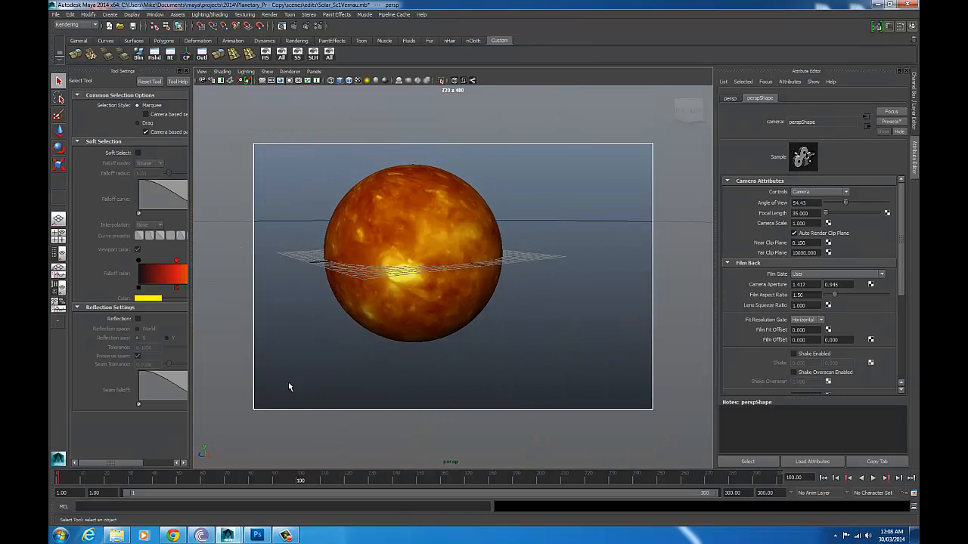
pyautogui.click(201, 71)
pyautogui.click(201, 71)
# Play the animation from frame 1 to check the camera move and stop it once the close-up is reached
pyautogui.click(823, 478)
pyautogui.click(872, 478)
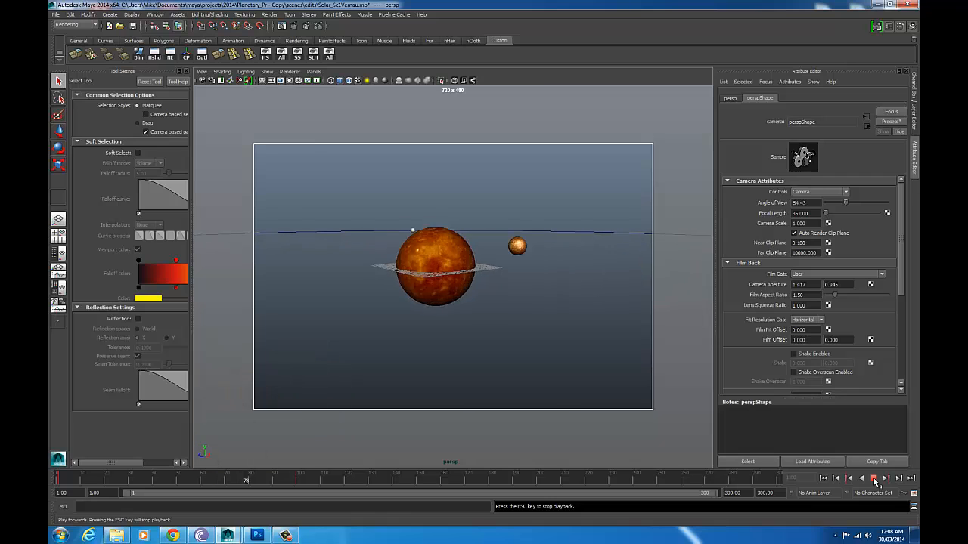
pyautogui.click(874, 478)
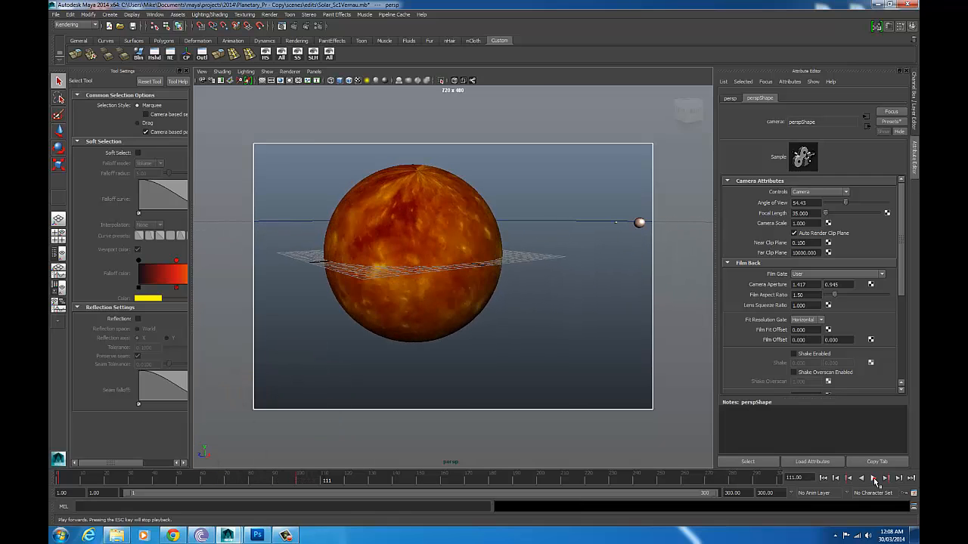
# Return to frame 1 and batch render the animation
pyautogui.click(824, 479)
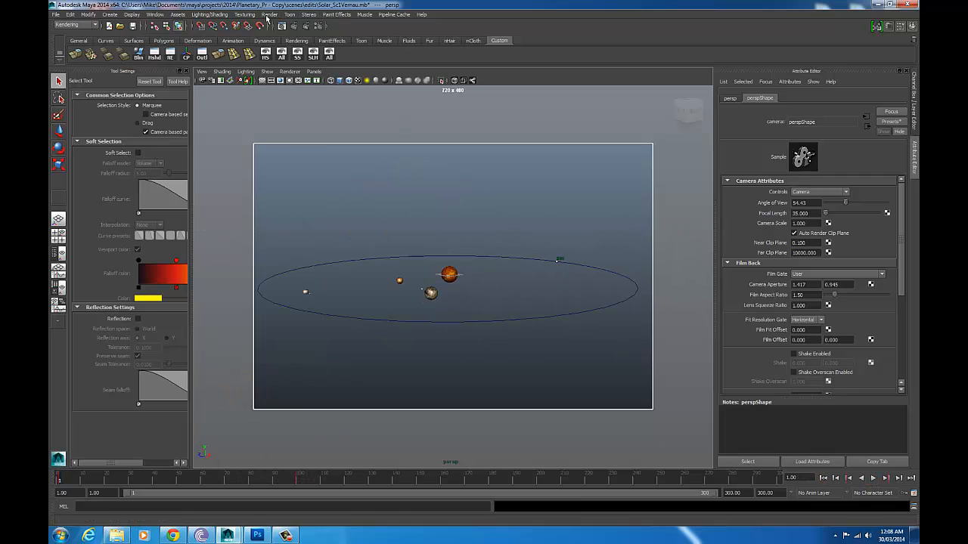
pyautogui.click(270, 14)
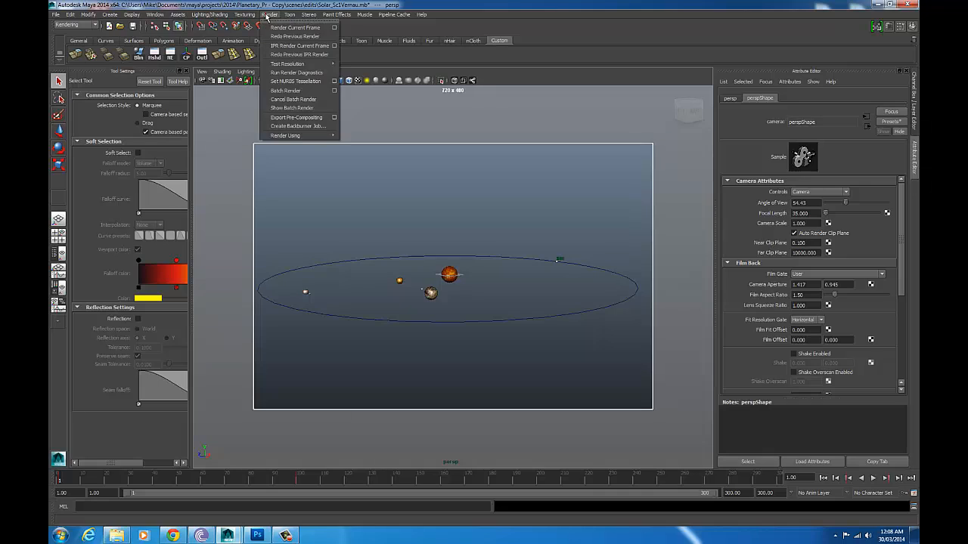
pyautogui.click(286, 91)
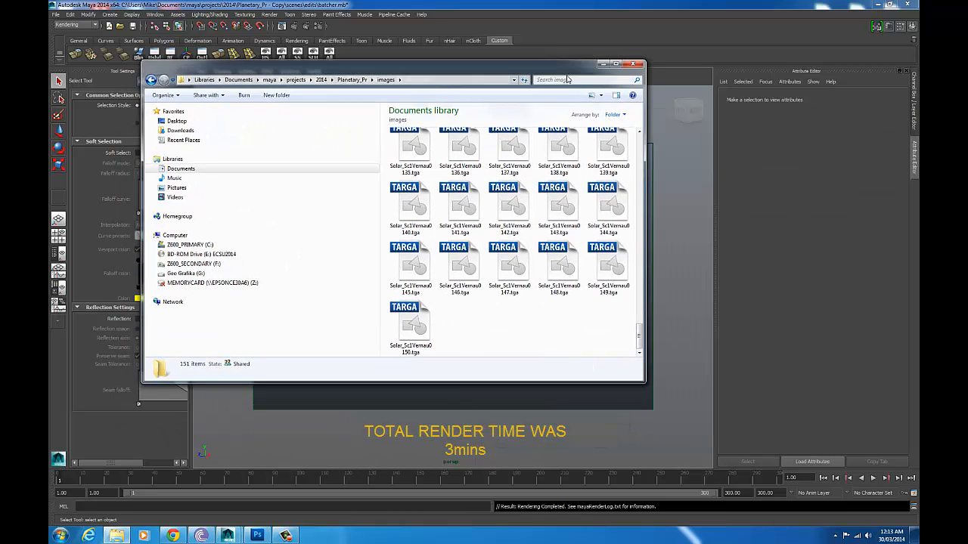
# Look through the rendered Targa sequence in the maximized images folder and leave the folder
pyautogui.moveTo(639, 339); pyautogui.dragTo(636, 165)
pyautogui.click(616, 63)
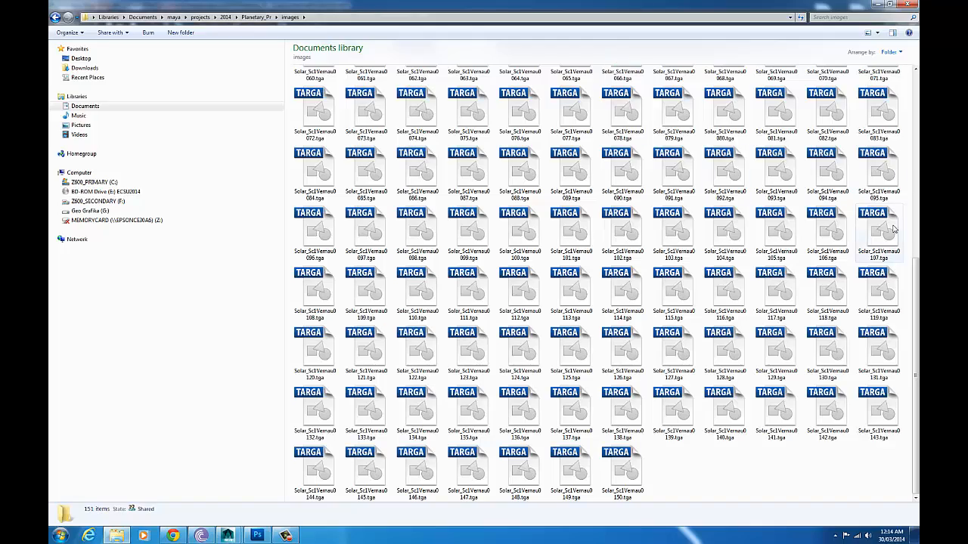
pyautogui.moveTo(916, 285); pyautogui.dragTo(916, 97)
pyautogui.moveTo(491, 5); pyautogui.dragTo(967, 92)
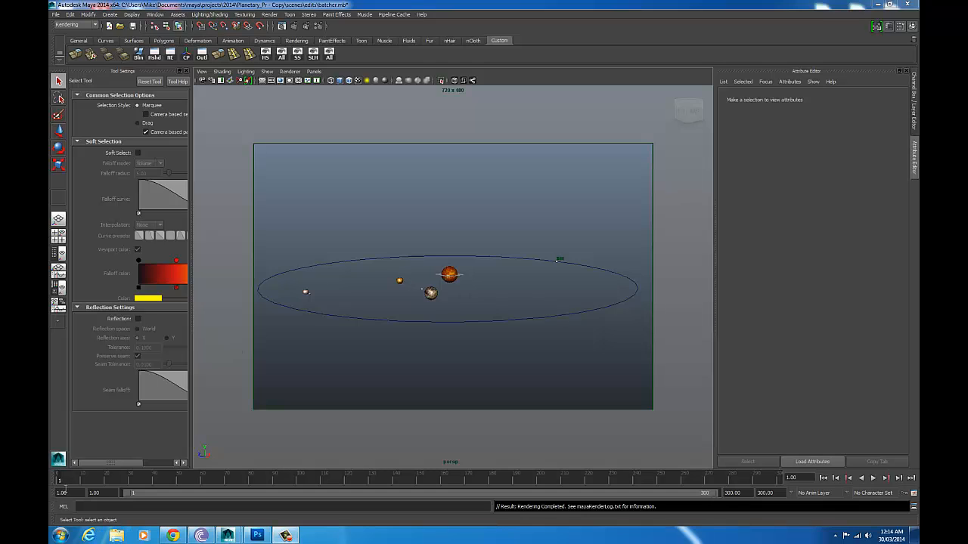
# Search the computer for FCheck, launch it and place its viewer window beside the console window
pyautogui.click(60, 536)
pyautogui.click(82, 511)
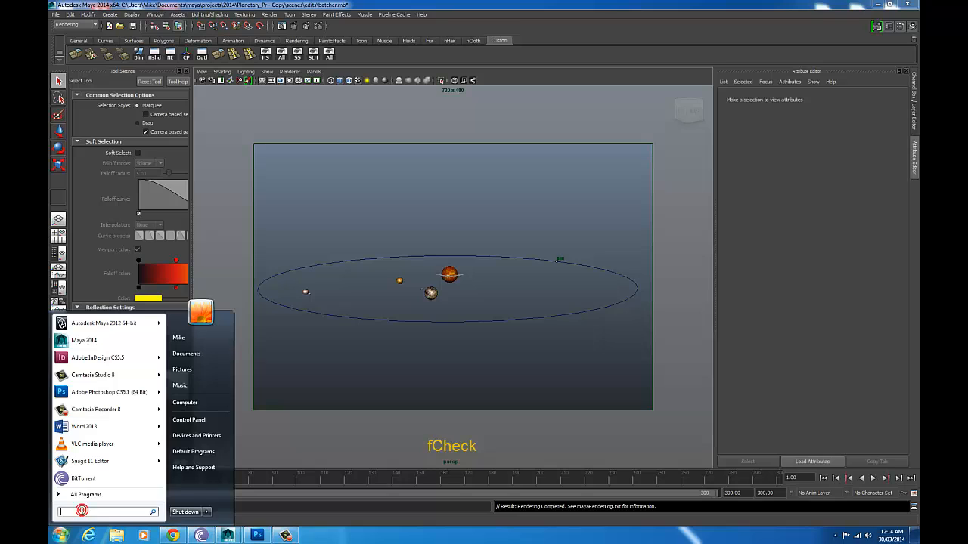
pyautogui.write('fche')
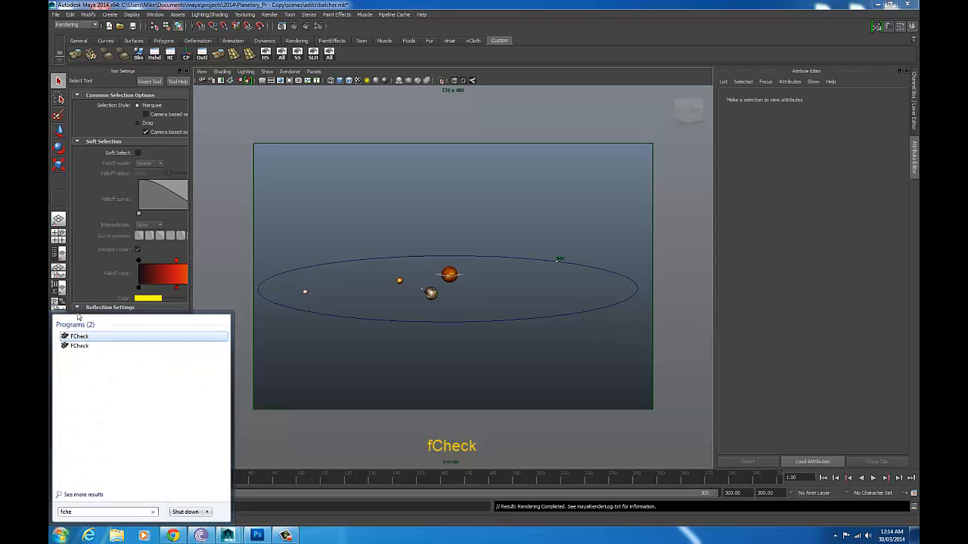
pyautogui.click(75, 336)
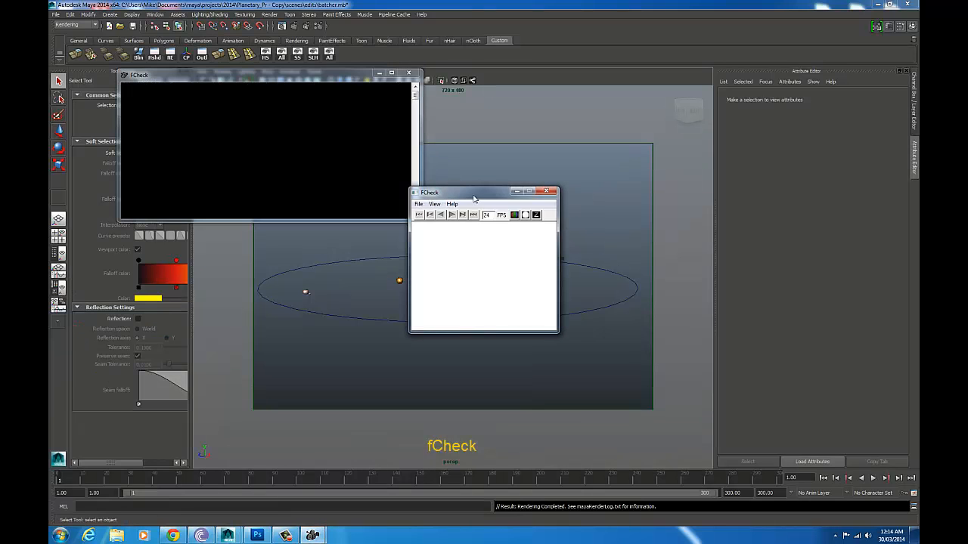
pyautogui.moveTo(474, 198); pyautogui.dragTo(491, 82)
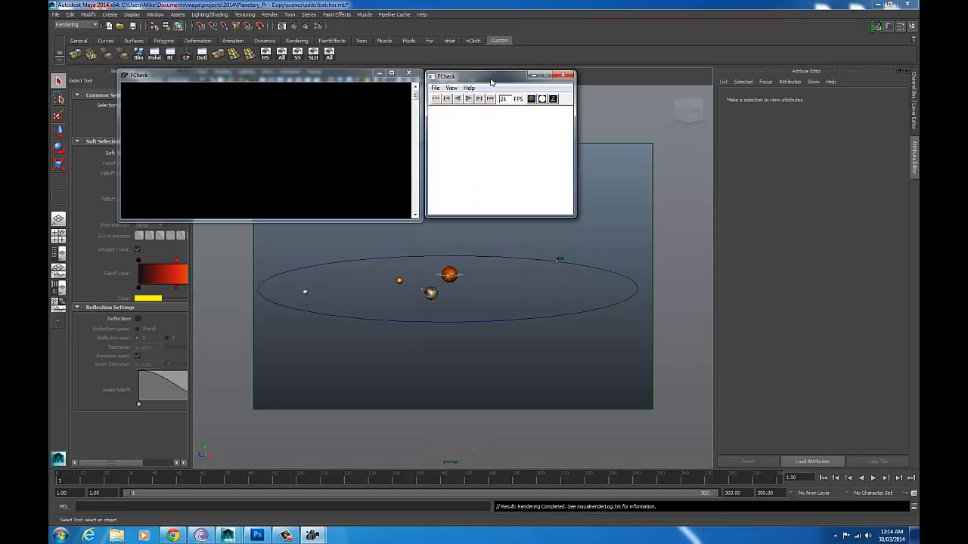
# Open the rendered Targa sequence as an animation from image 0001 in FCheck, watch it play and reposition the playback window
pyautogui.click(436, 88)
pyautogui.click(414, 109)
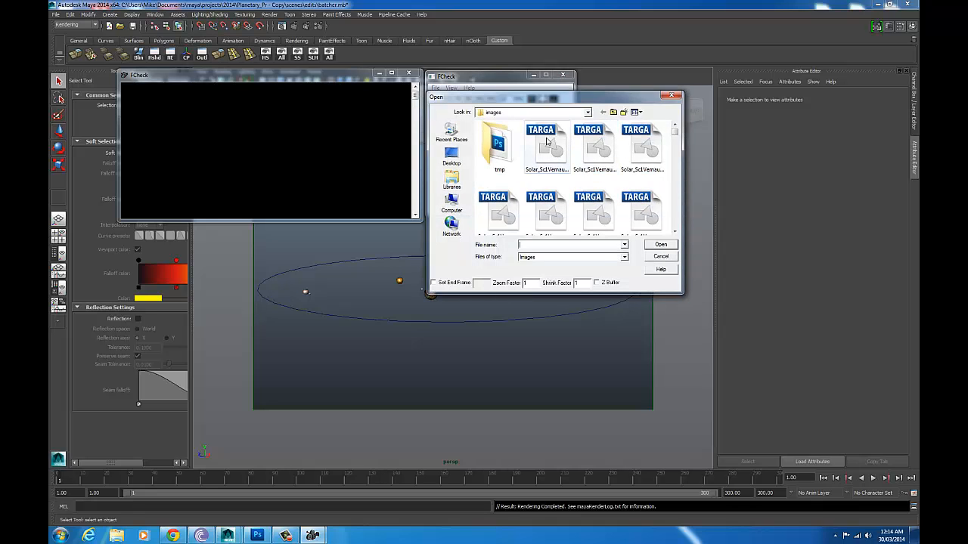
pyautogui.click(549, 146)
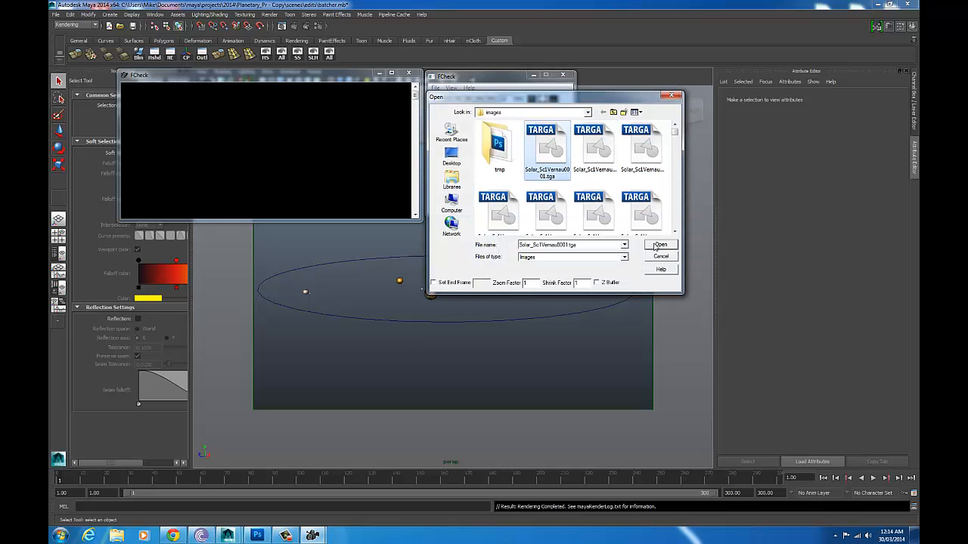
pyautogui.click(658, 245)
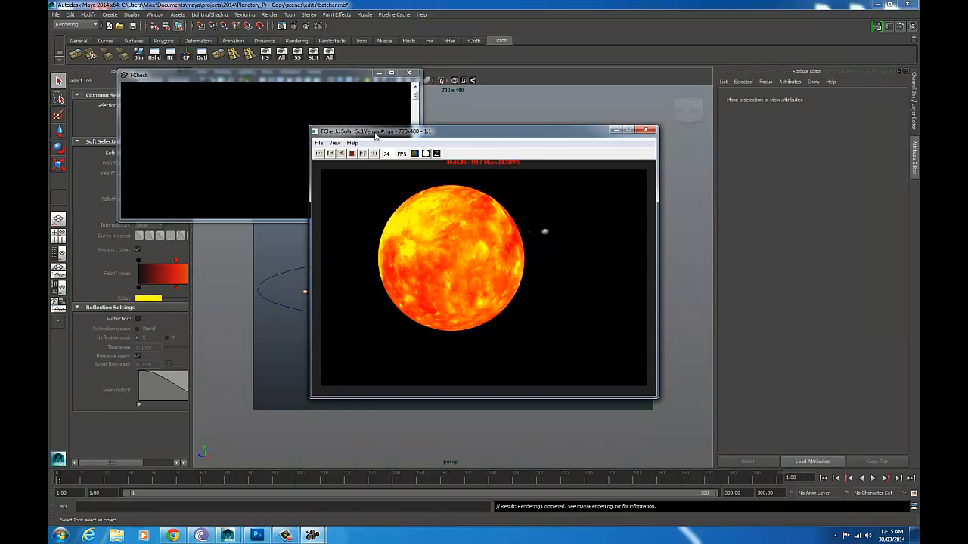
pyautogui.moveTo(450, 137); pyautogui.dragTo(575, 47)
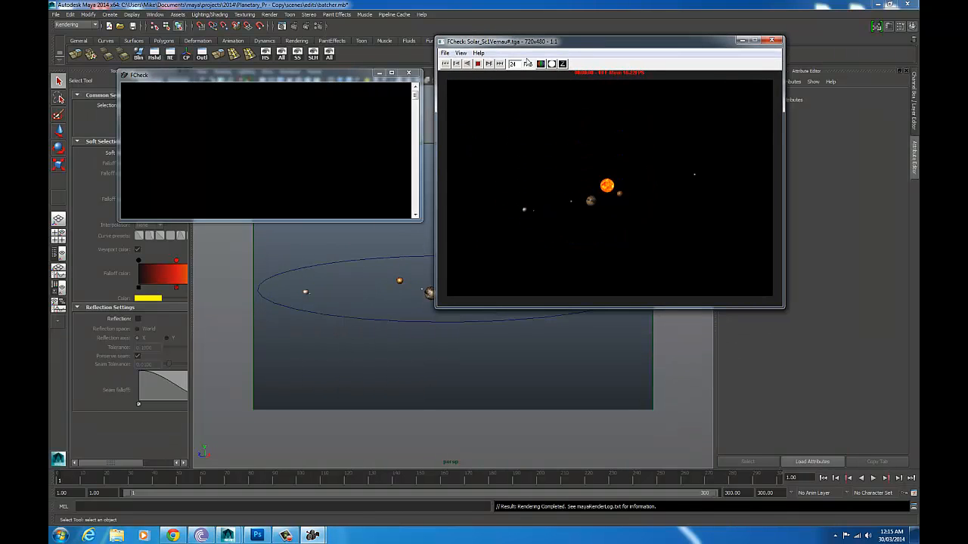
pyautogui.moveTo(454, 41); pyautogui.dragTo(426, 76)
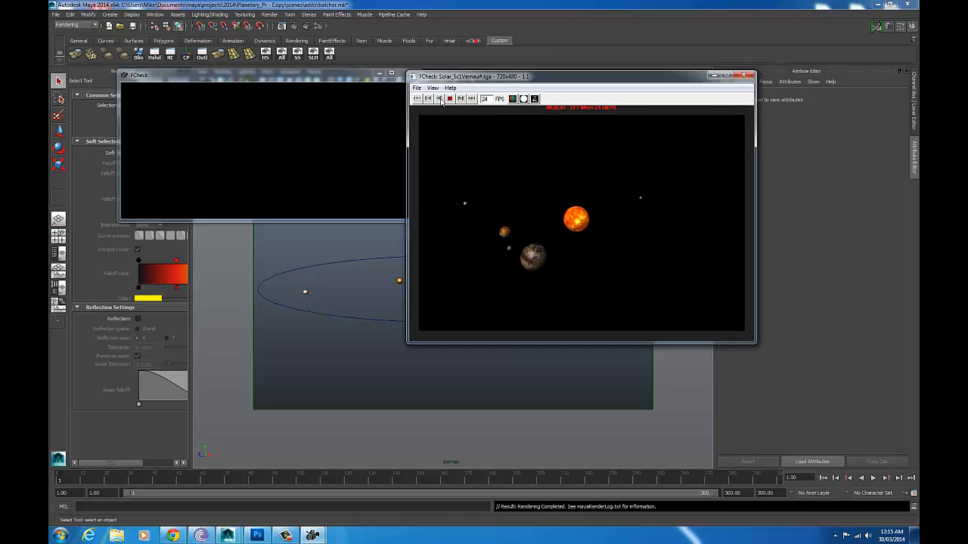
pyautogui.click(416, 88)
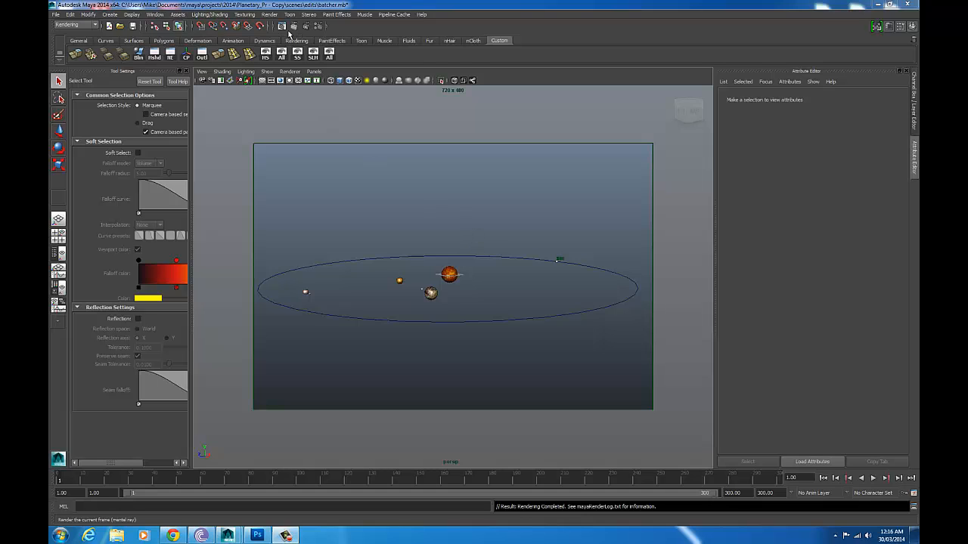
pyautogui.click(269, 14)
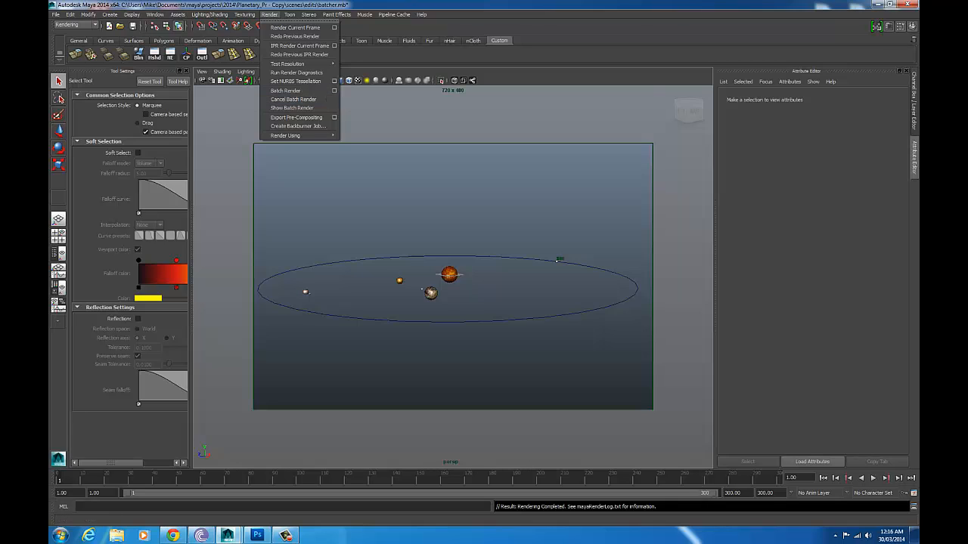
pyautogui.press('Escape')
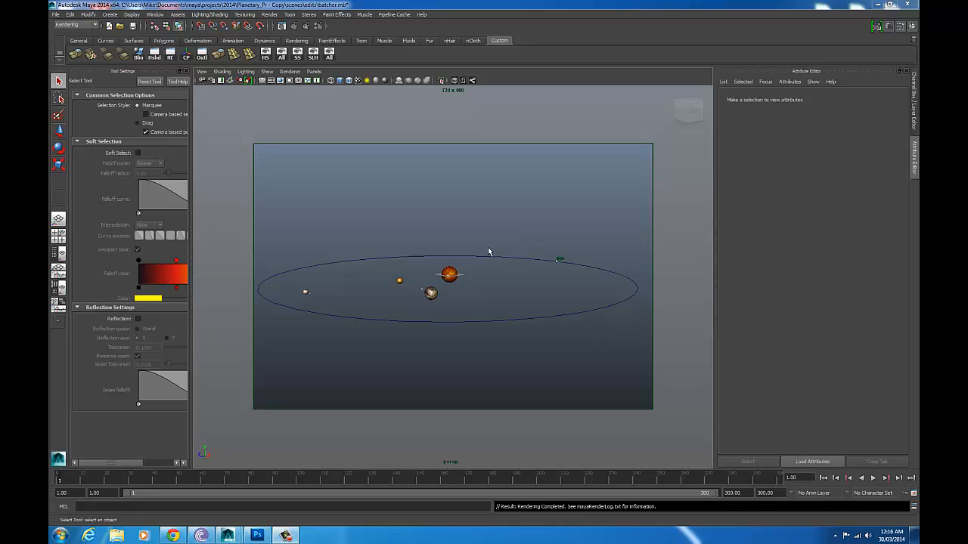
# Select the sun, graph its Sun_Mia_Mat shading network in the Node Editor and move the editor clear of the viewport's far side
pyautogui.click(451, 274)
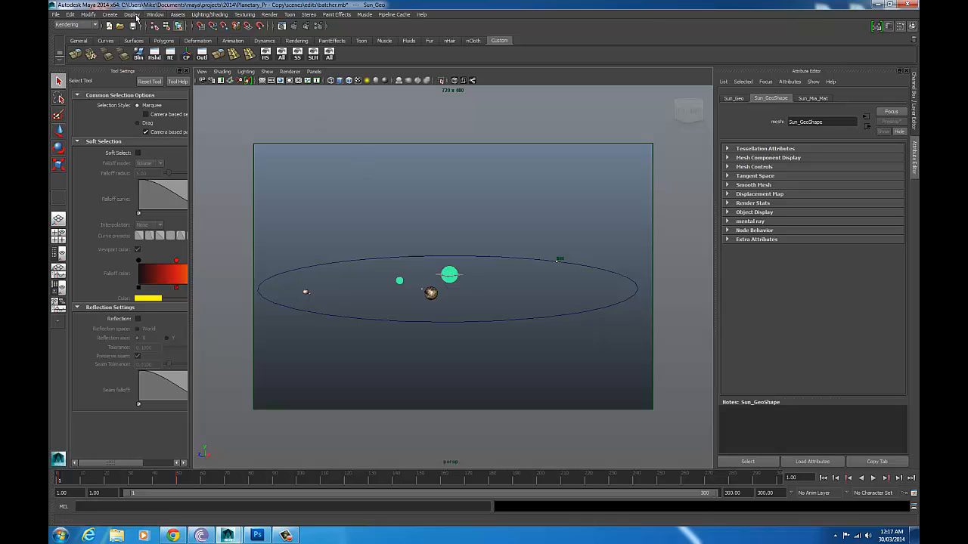
pyautogui.click(155, 14)
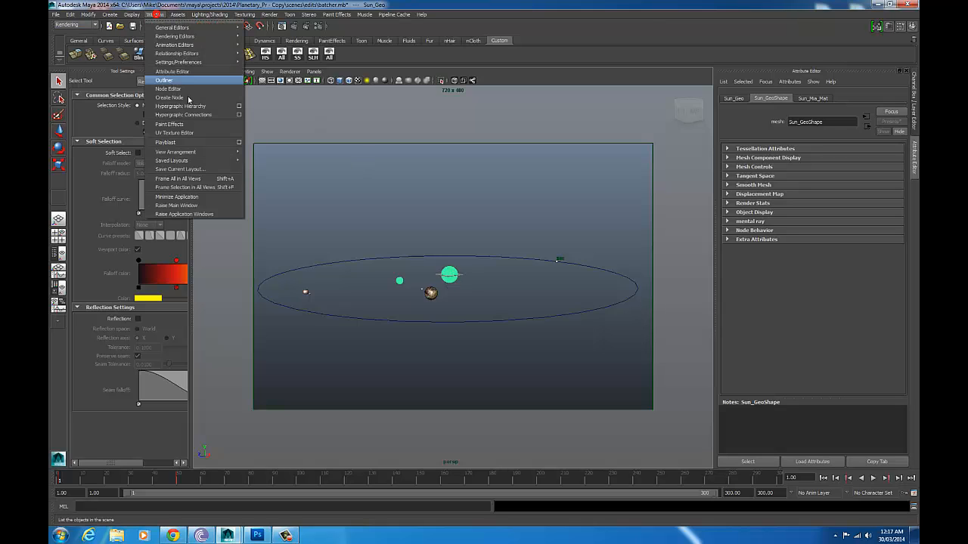
pyautogui.click(179, 90)
pyautogui.moveTo(225, 78); pyautogui.dragTo(441, 63)
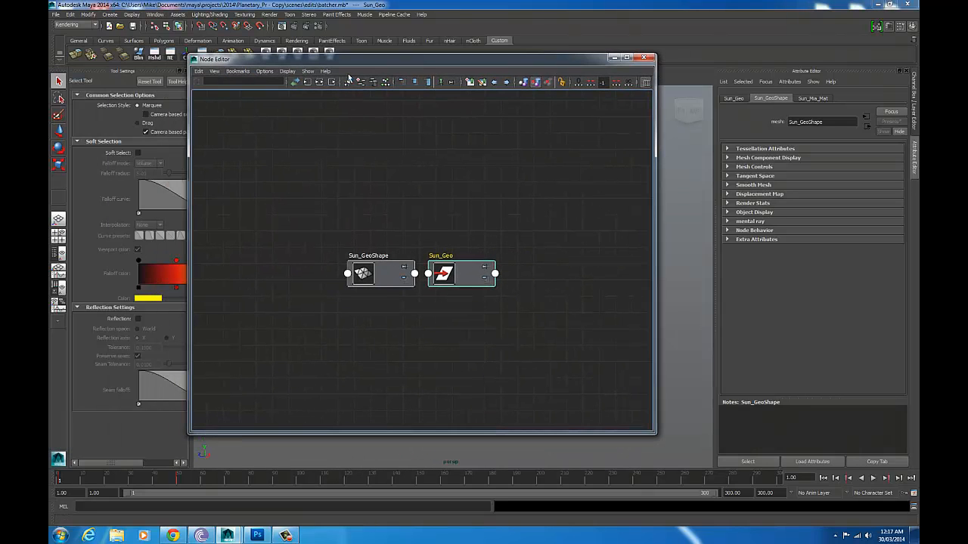
pyautogui.click(348, 82)
pyautogui.moveTo(391, 169); pyautogui.dragTo(391, 186, button='right')
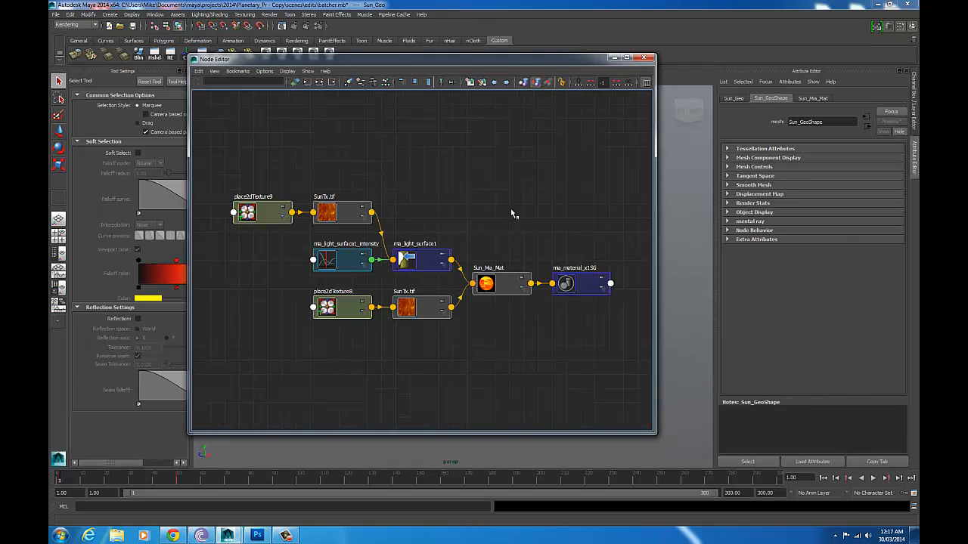
pyautogui.moveTo(488, 61); pyautogui.dragTo(344, 27)
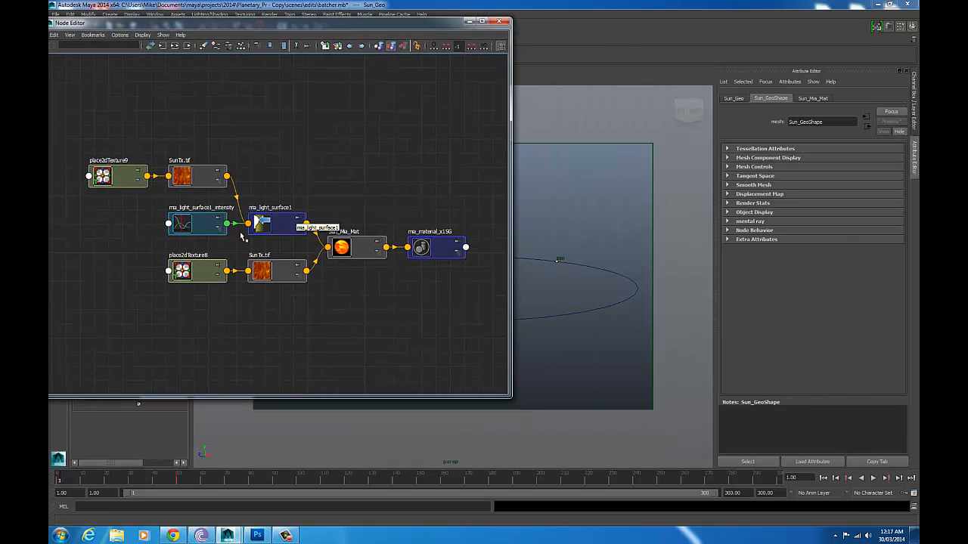
# Delete the mia_light_surface1_intensity animation curve node from the sun's shading network
pyautogui.click(217, 221)
pyautogui.click(229, 225)
pyautogui.click(205, 225)
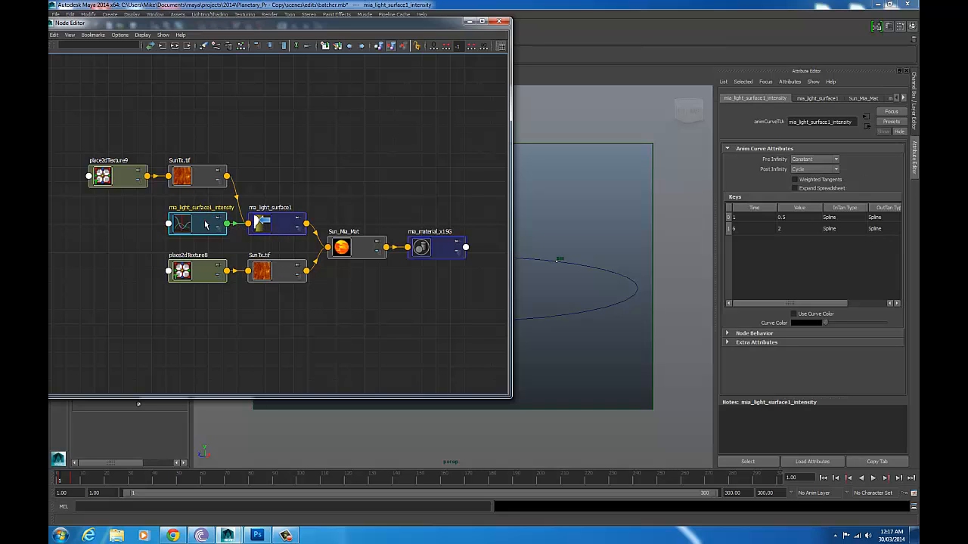
pyautogui.press('Delete')
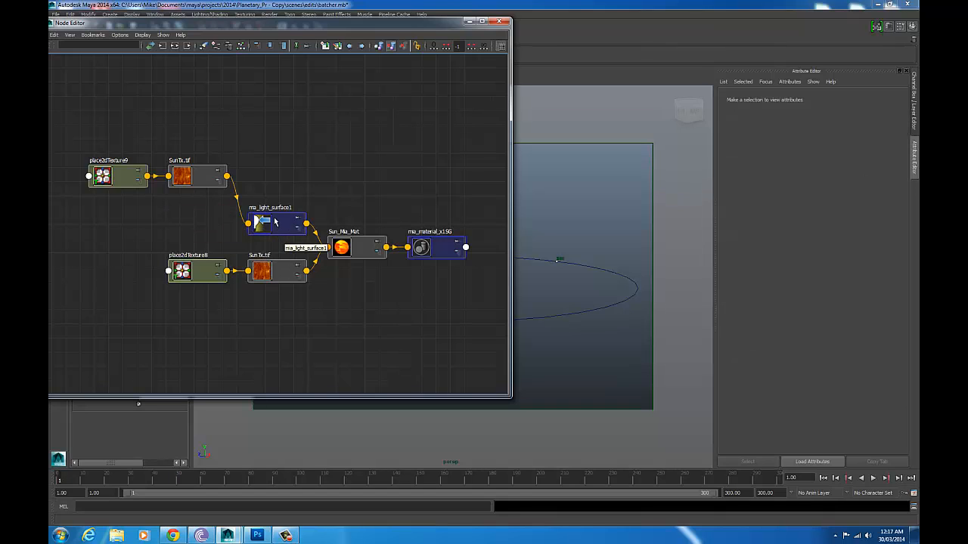
# Move the mia_light_surface1 node up and away from Sun_Mia_Mat, reposition the Node Editor window and keep the light surface node selected
pyautogui.click(286, 223)
pyautogui.moveTo(286, 223); pyautogui.dragTo(343, 159)
pyautogui.moveTo(387, 23); pyautogui.dragTo(634, 338)
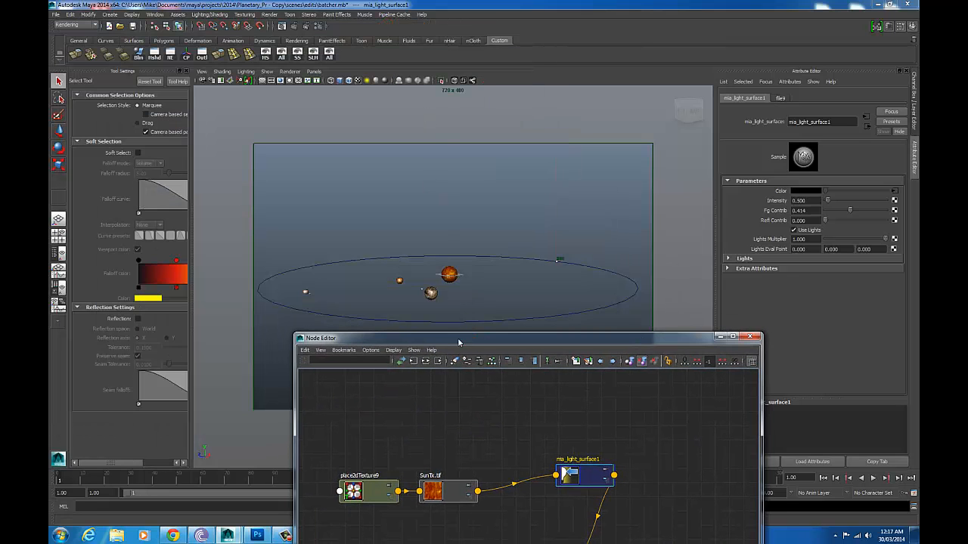
pyautogui.moveTo(458, 340); pyautogui.dragTo(332, 94)
pyautogui.click(457, 226)
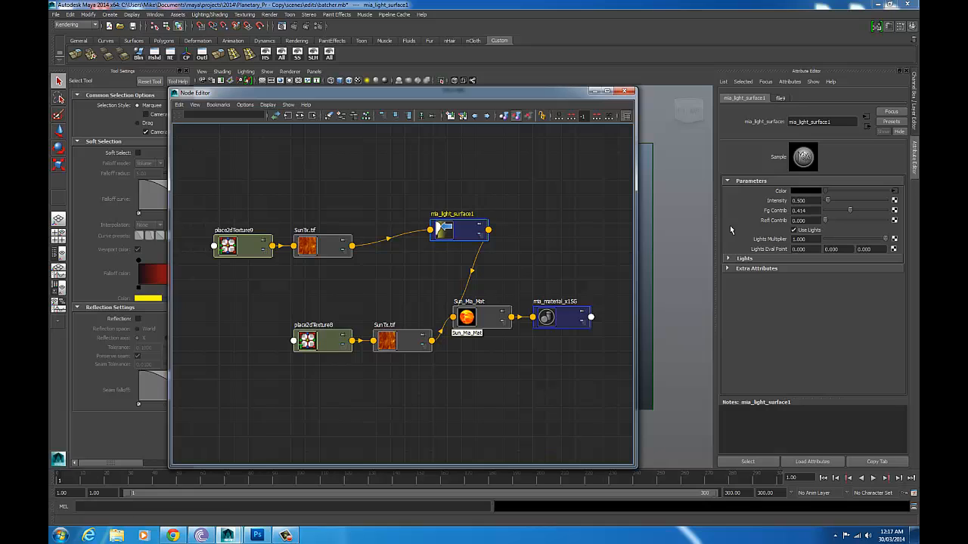
# Key the light surface's Intensity at 0 on frame 1 and place its animation curve node above mia_light_surface1
pyautogui.click(810, 201)
pyautogui.write('0')
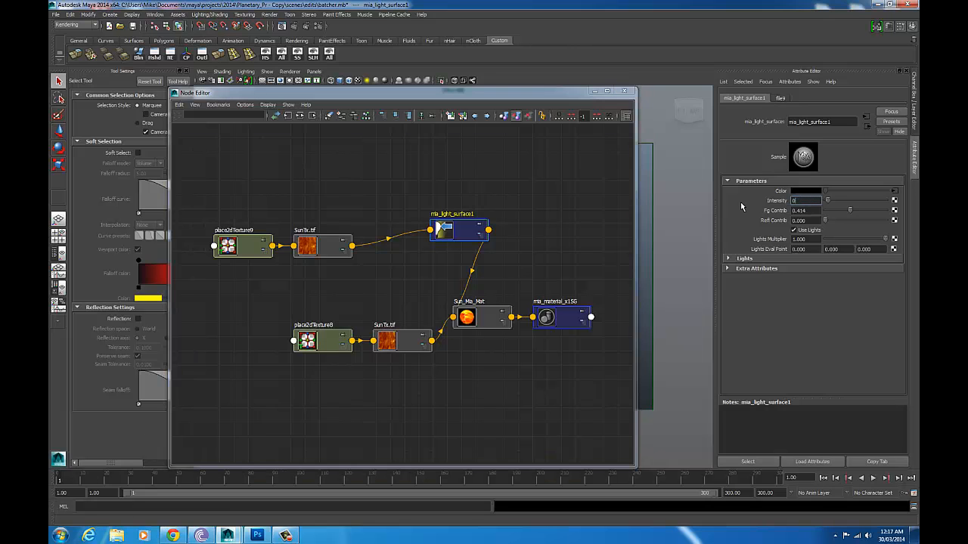
pyautogui.rightClick(781, 203)
pyautogui.click(786, 214)
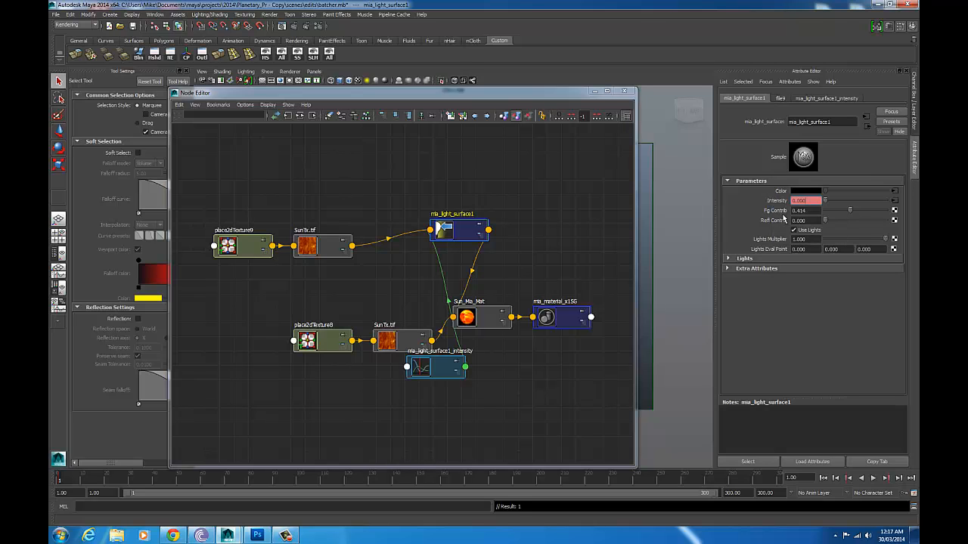
pyautogui.moveTo(444, 367); pyautogui.dragTo(447, 177)
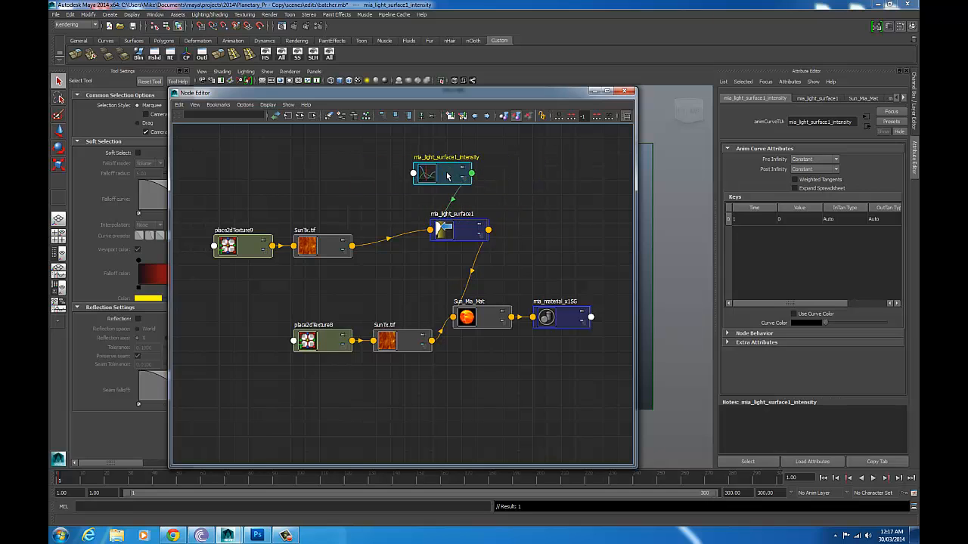
# Go to frame 7 and key the Intensity of mia_light_surface1 at 1.2
pyautogui.click(74, 480)
pyautogui.click(828, 97)
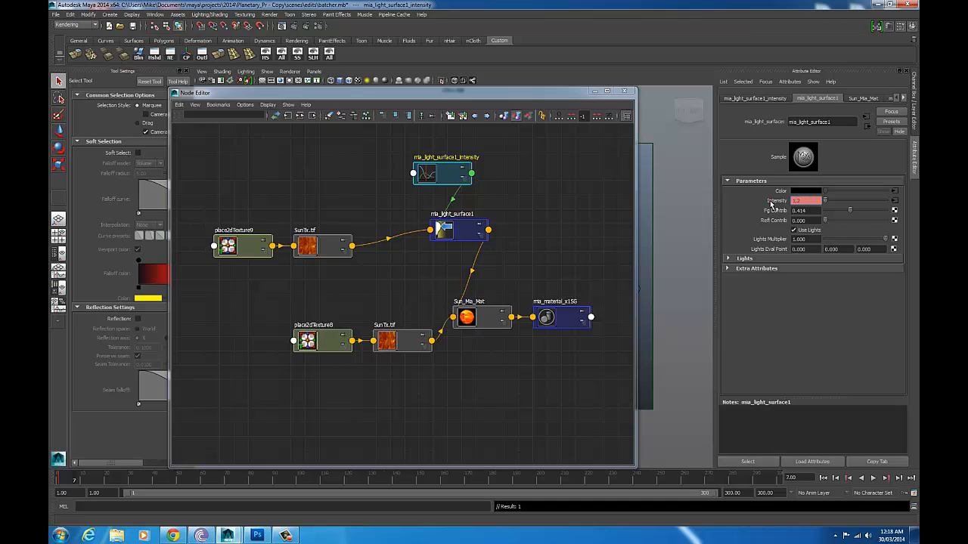
pyautogui.rightClick(770, 202)
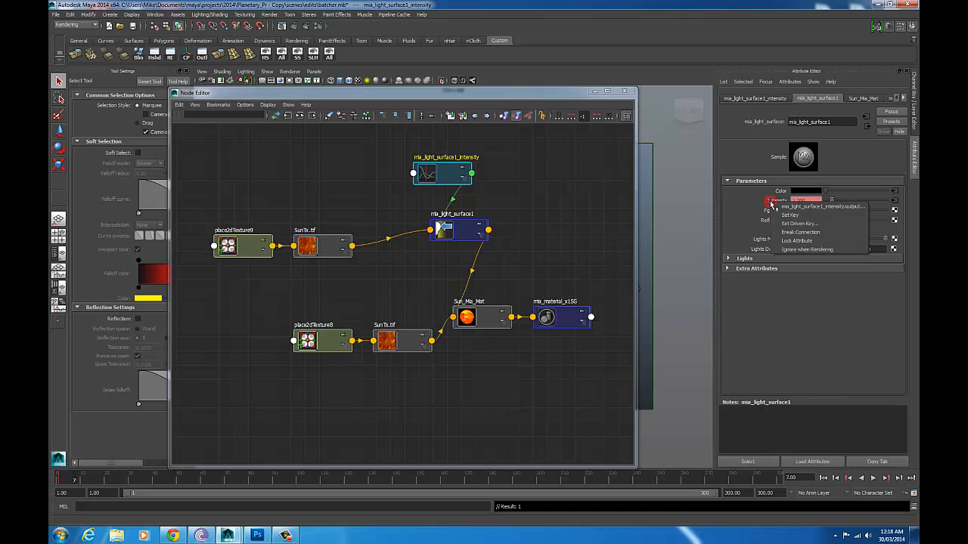
pyautogui.click(811, 216)
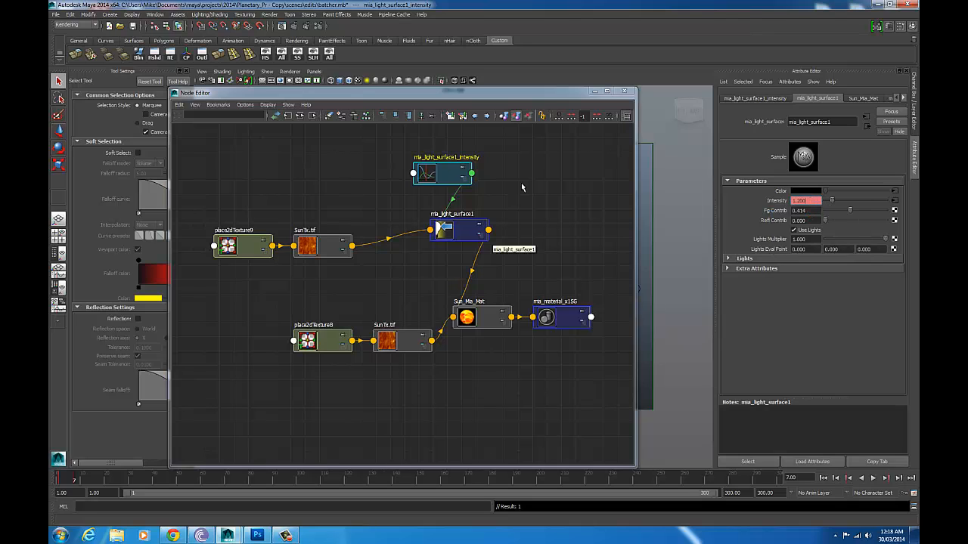
# Open the light surface's intensity curve in the Graph Editor and set its Post Infinity to Cycle
pyautogui.click(462, 170)
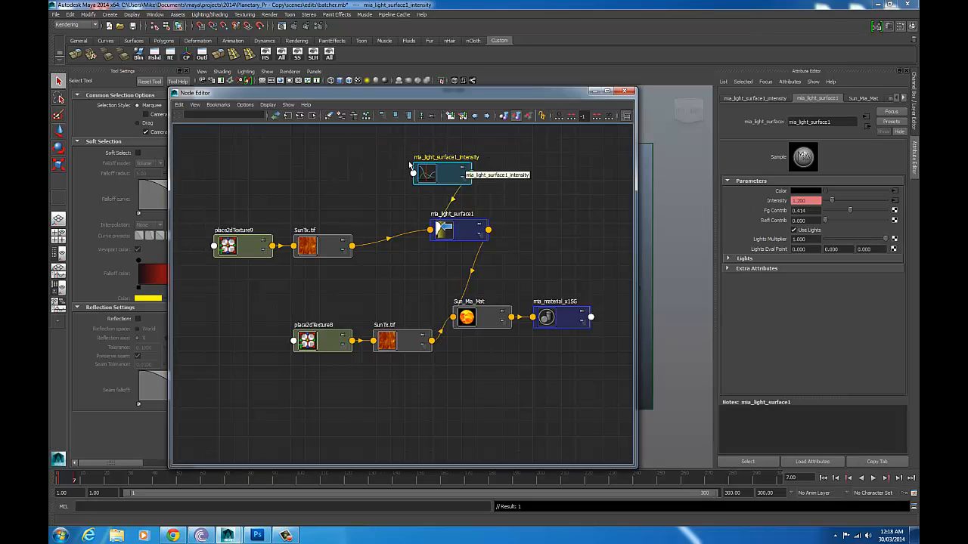
pyautogui.click(152, 15)
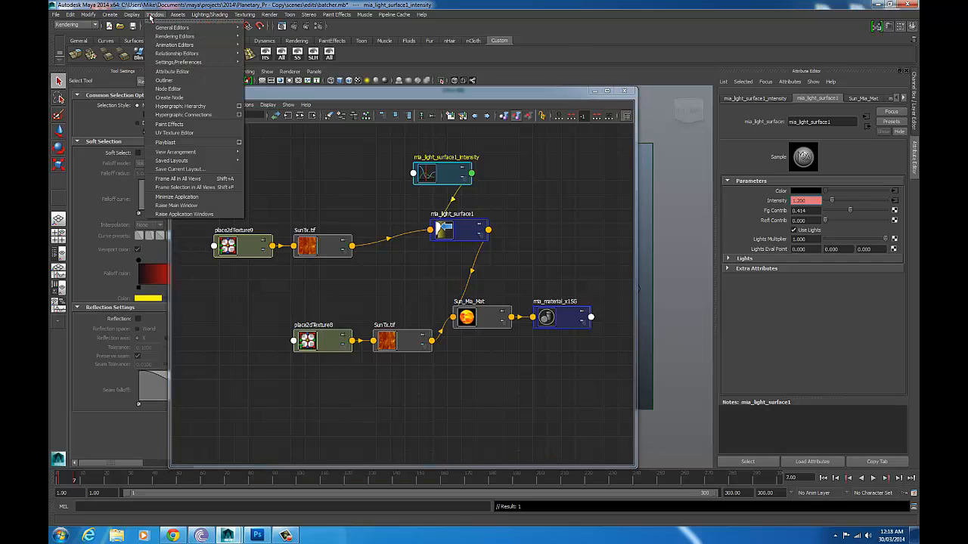
pyautogui.moveTo(172, 37)
pyautogui.click(264, 52)
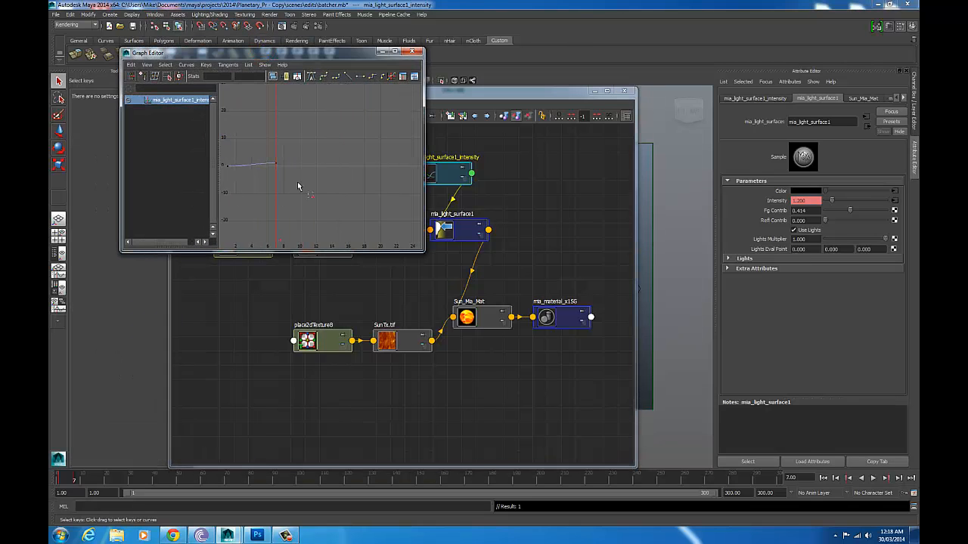
pyautogui.click(185, 64)
pyautogui.moveTo(216, 86)
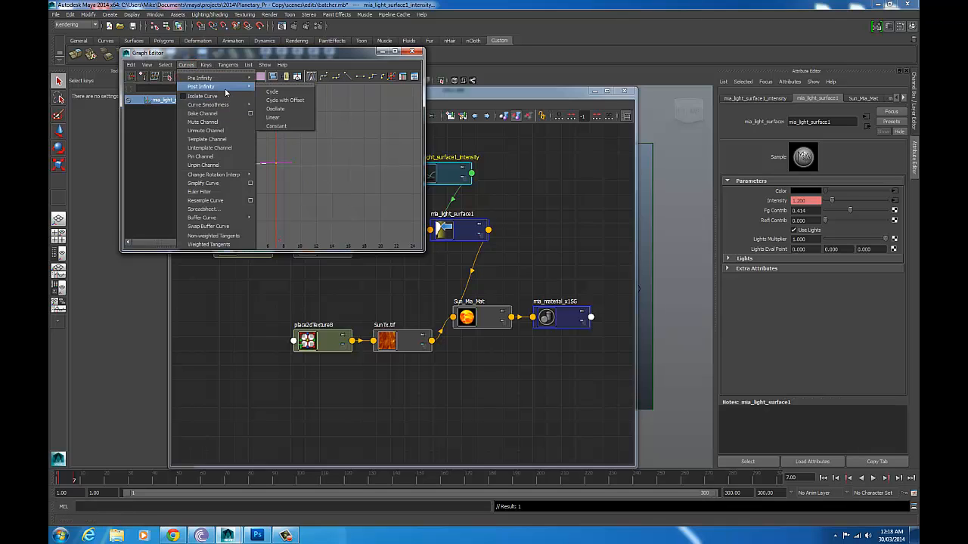
pyautogui.click(280, 89)
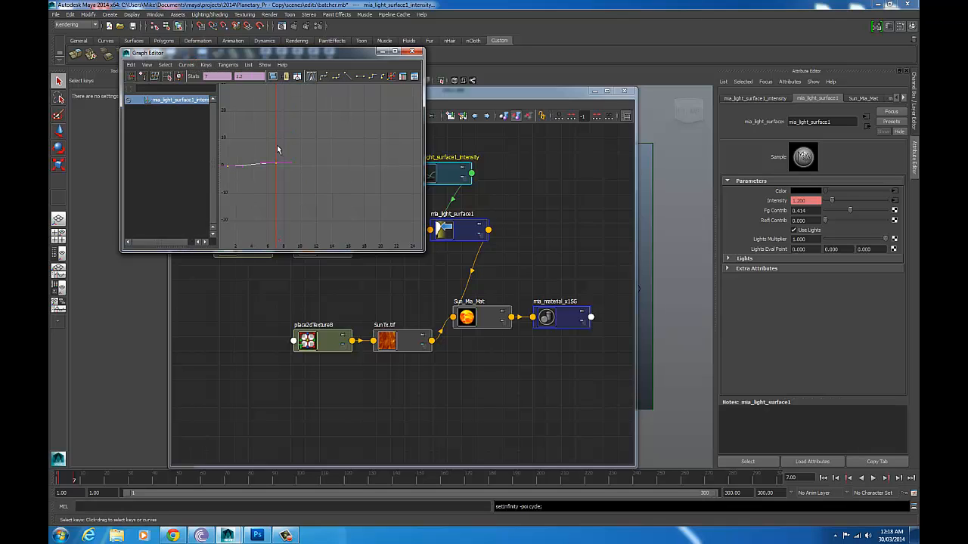
# Select both intensity keys, set their tangents to Spline, and close the Graph Editor and Node Editor
pyautogui.moveTo(315, 122)
pyautogui.mouseDown()
pyautogui.moveTo(216, 218)
pyautogui.moveTo(250, 194)
pyautogui.mouseUp()
pyautogui.click(228, 65)
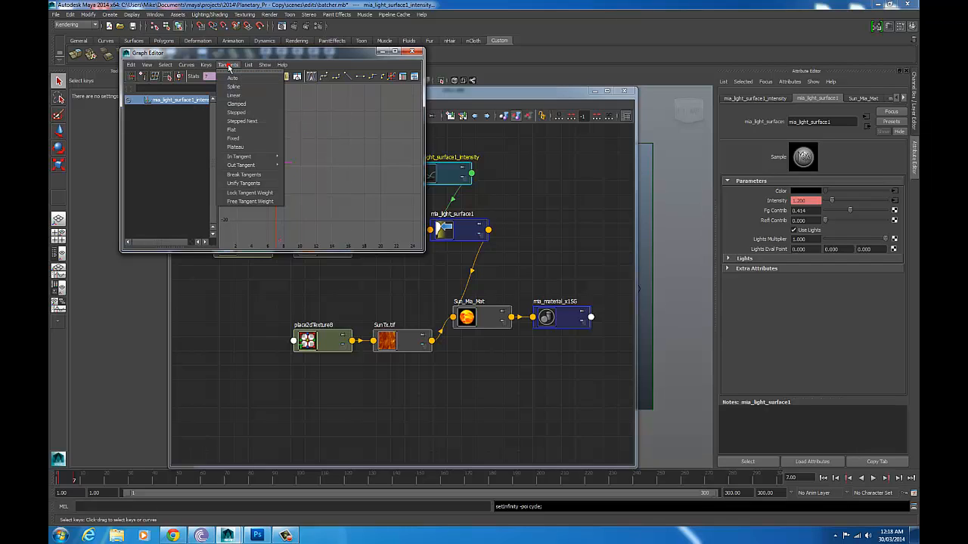
pyautogui.click(234, 87)
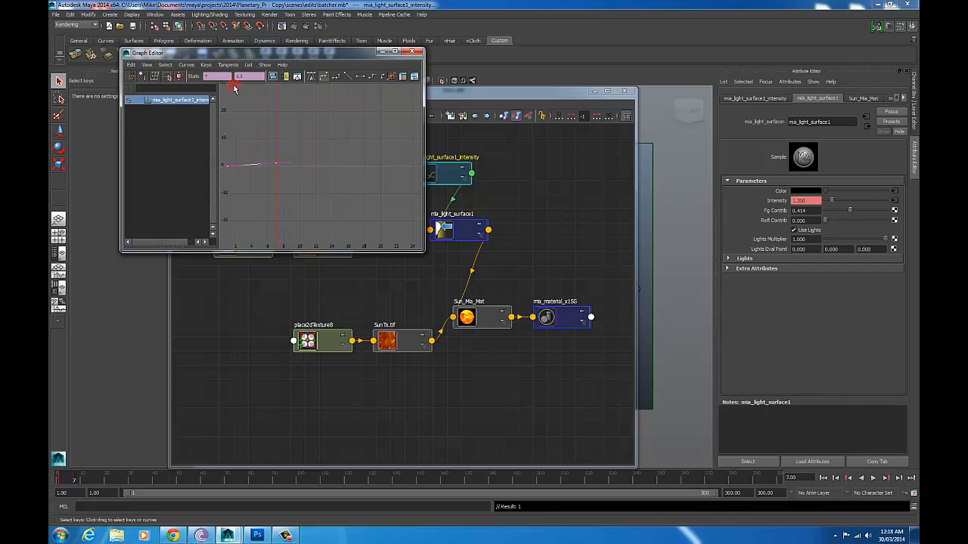
pyautogui.click(414, 51)
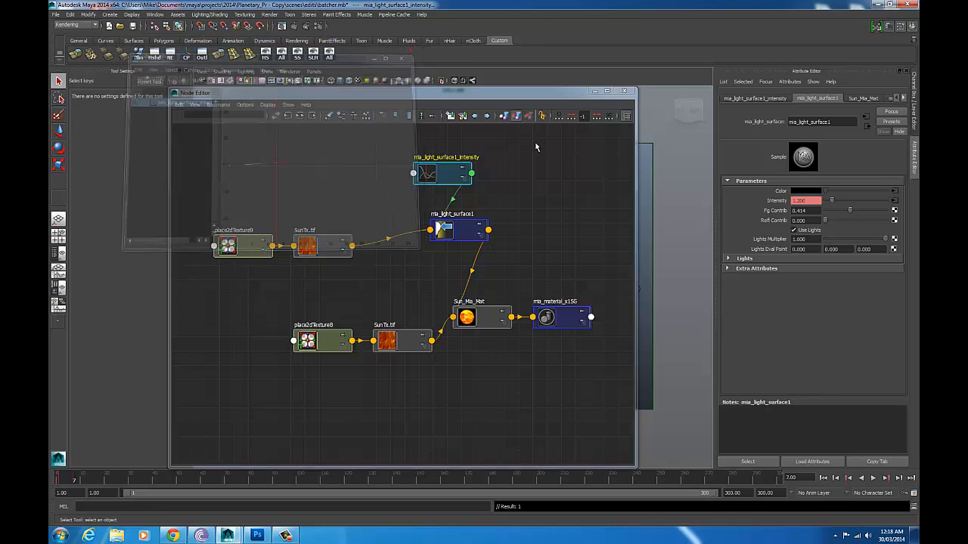
pyautogui.click(623, 93)
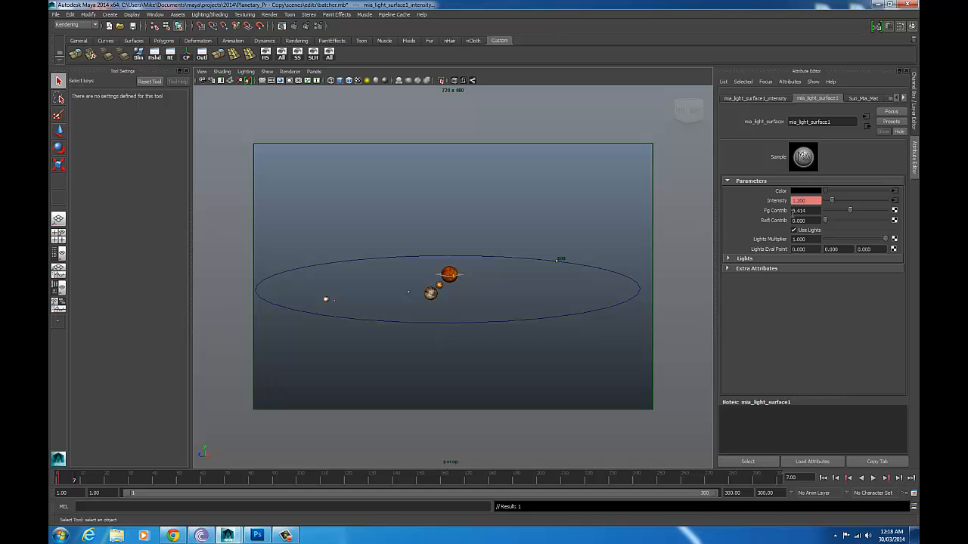
pyautogui.rightClick(780, 203)
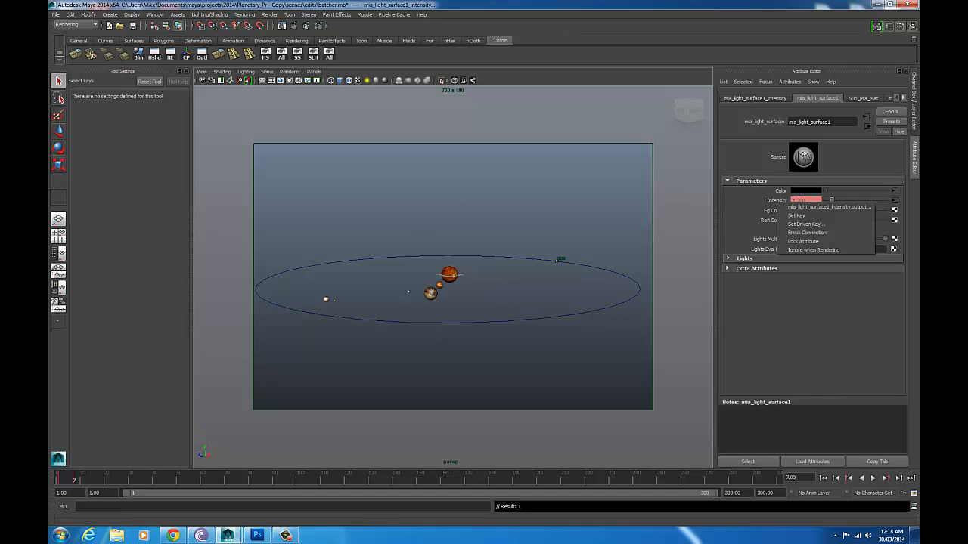
pyautogui.click(286, 536)
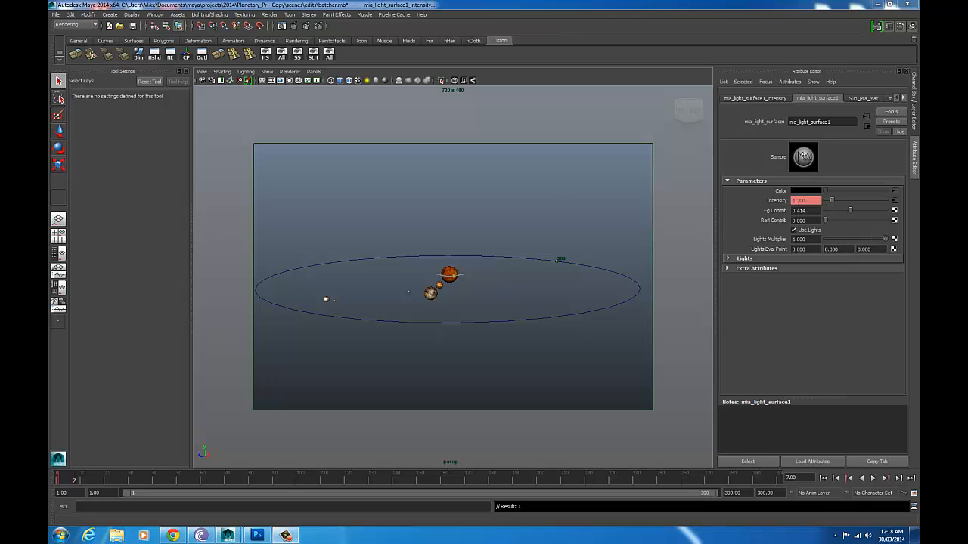